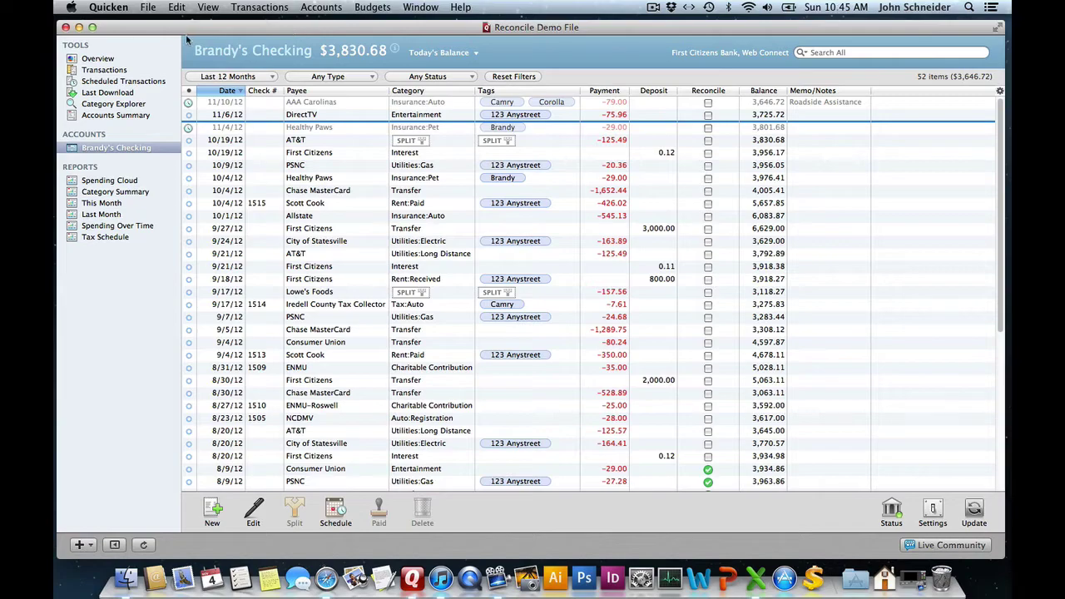
Back up the data file to the Desktop as Reconcile Demo File 2012-11-04.
left_click(150, 10)
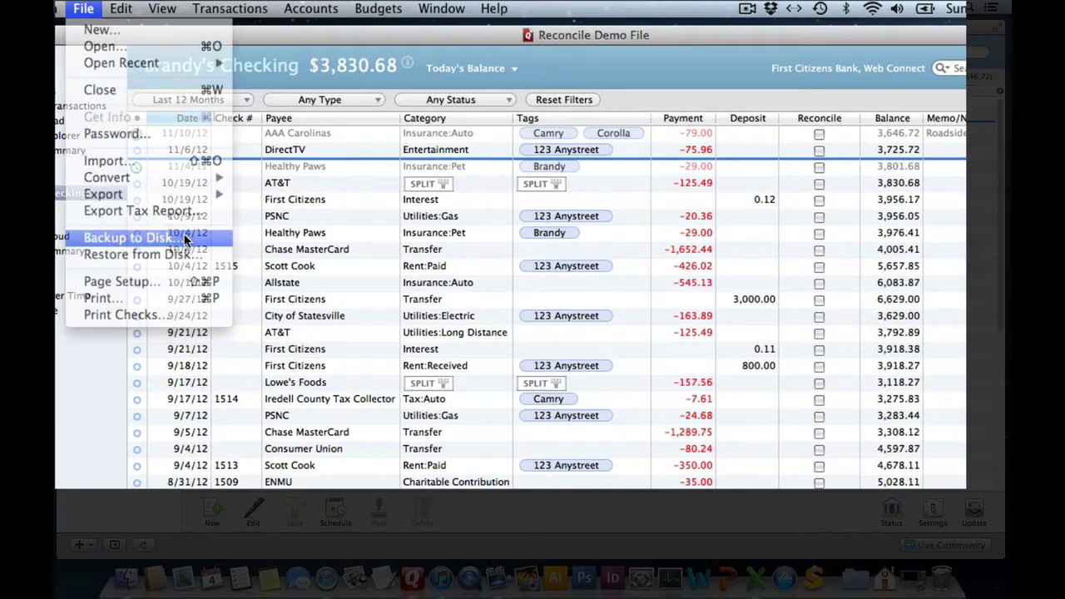
left_click(185, 239)
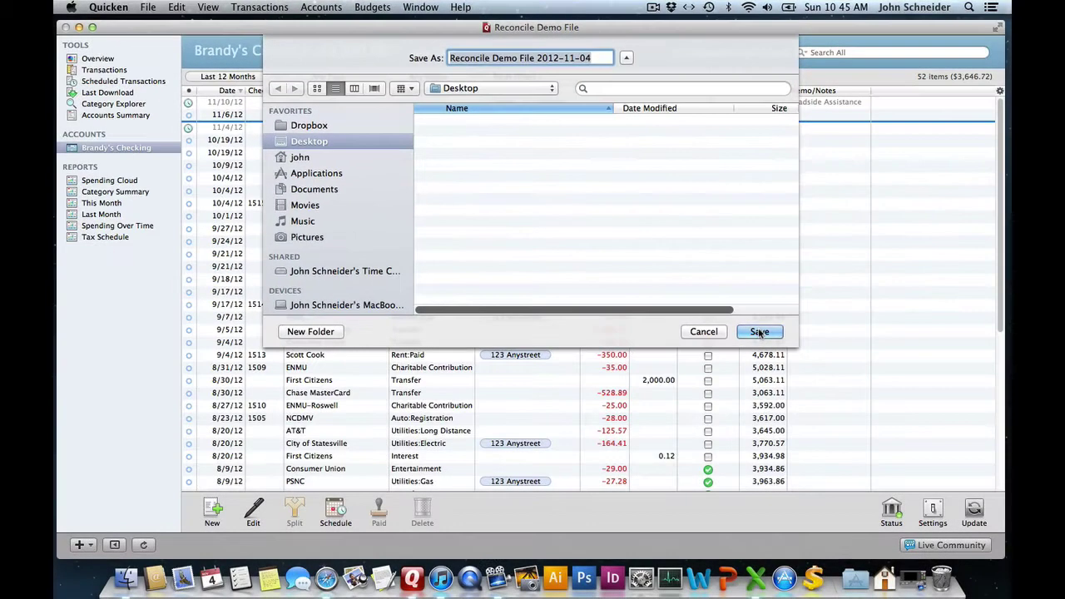
left_click(887, 435)
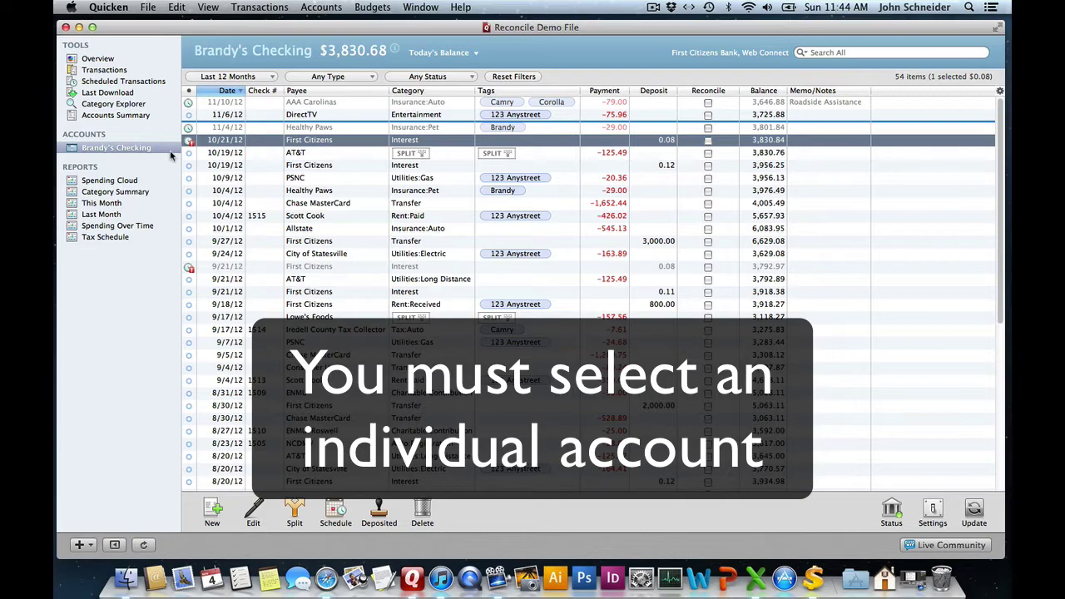
Start the reconciliation of the selected checking account.
left_click(306, 7)
left_click(333, 51)
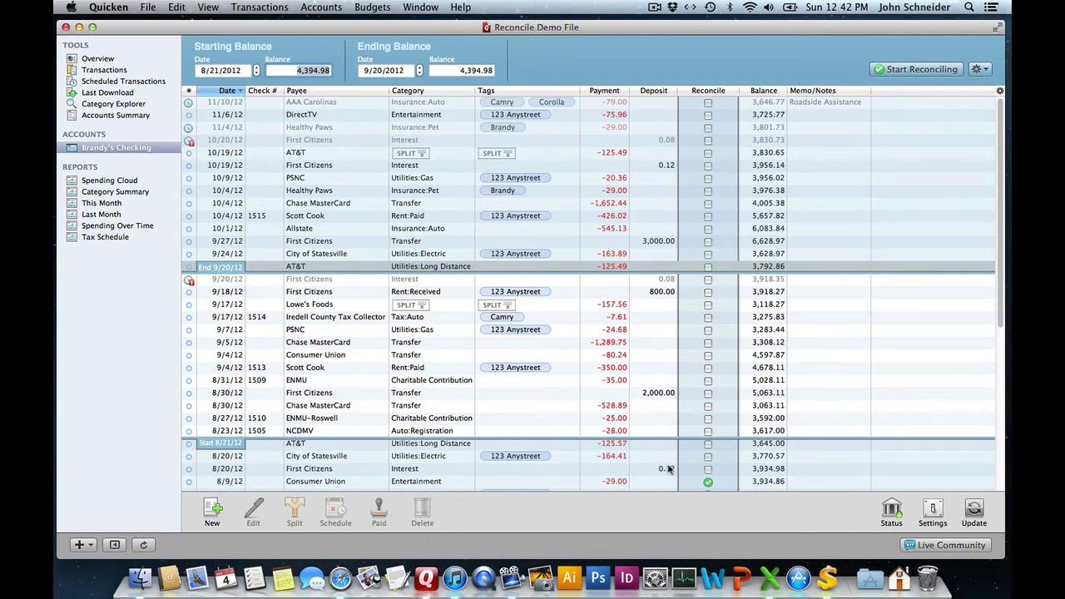
Switch to Quicken 2007, start the checking account reconciliation, and clear check 1381 for 460.00 and the City of Statesville payment of 164.41.
left_click(828, 580)
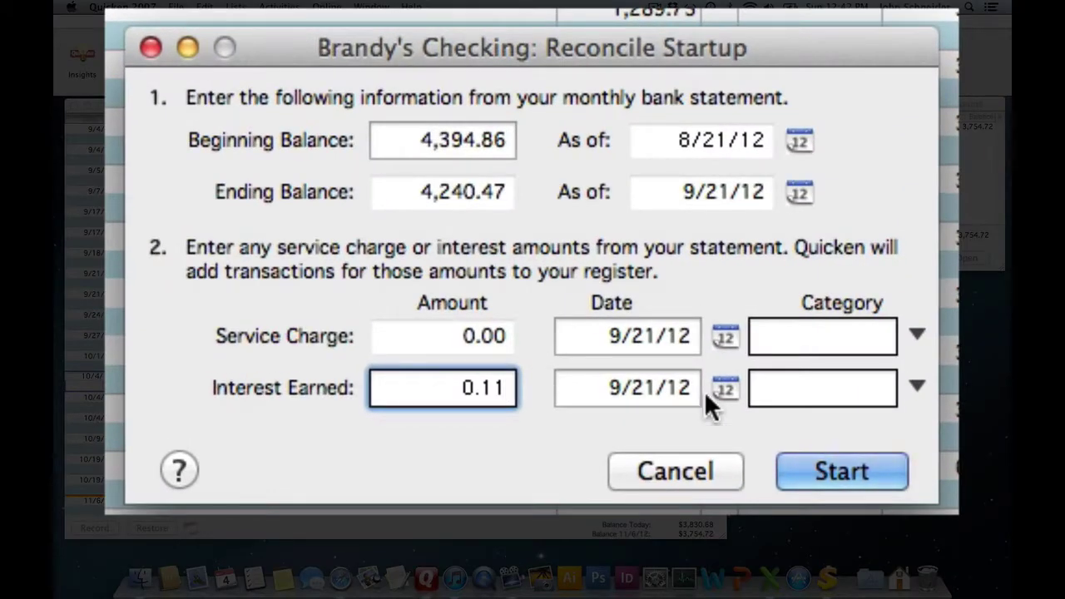
left_click(857, 481)
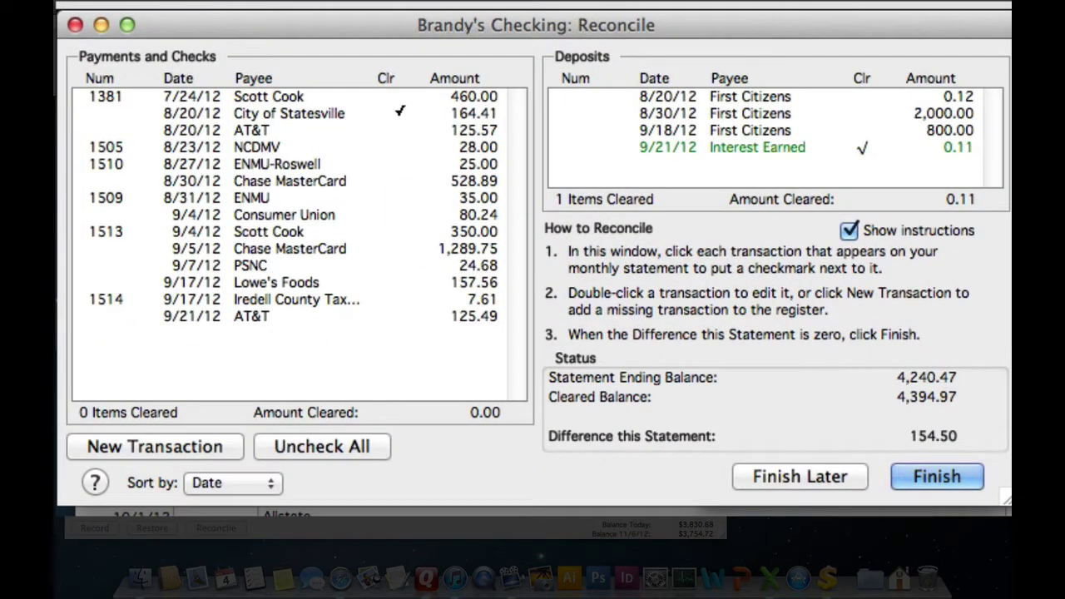
left_click(391, 97)
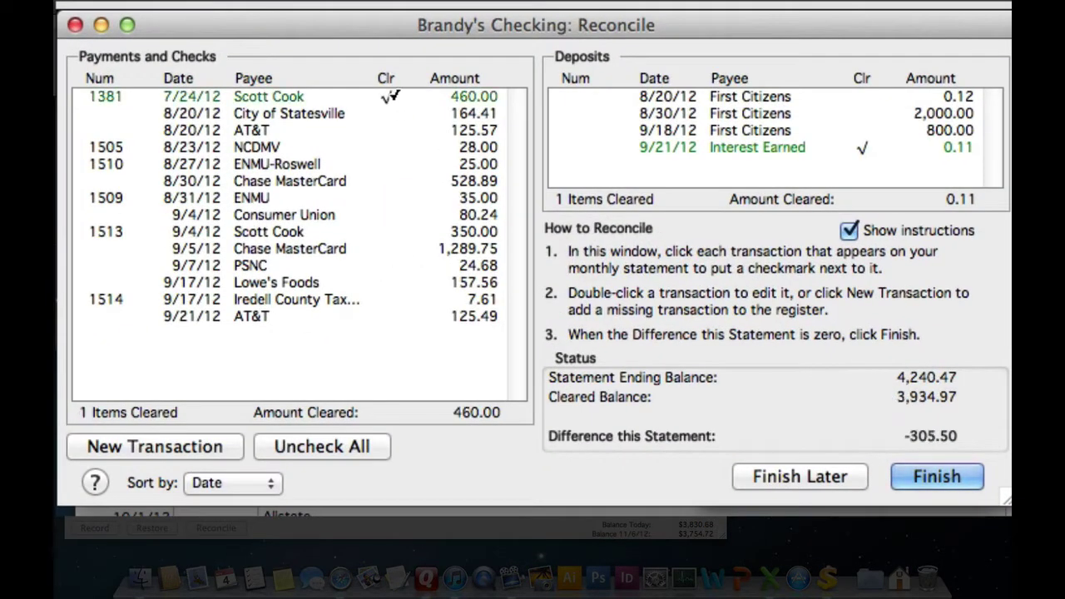
left_click(387, 116)
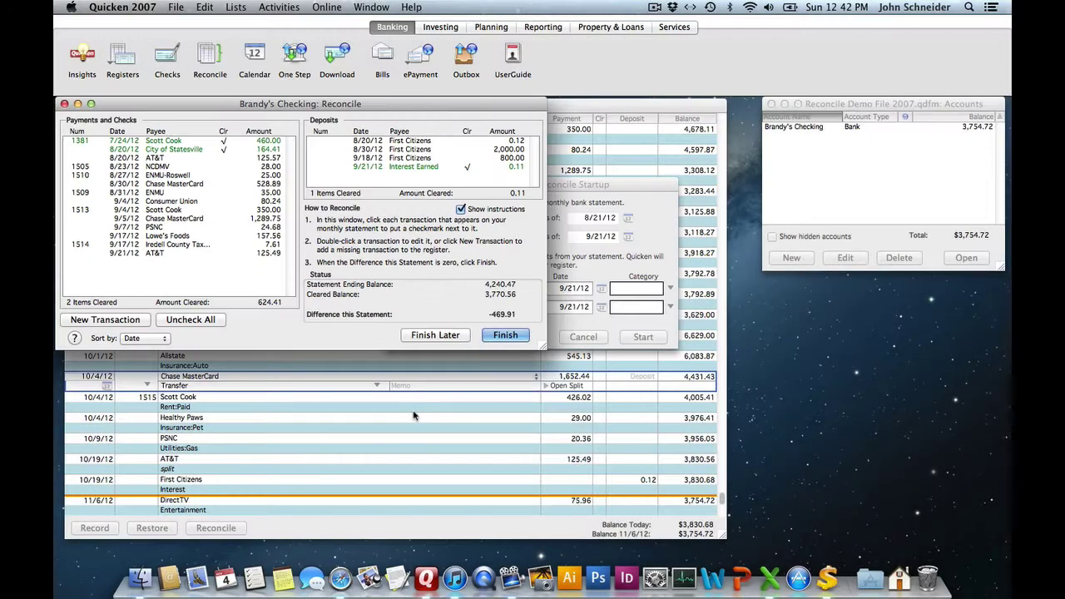
Bring the register window in front of the Reconcile window, and return to the Reconcile window.
left_click(414, 413)
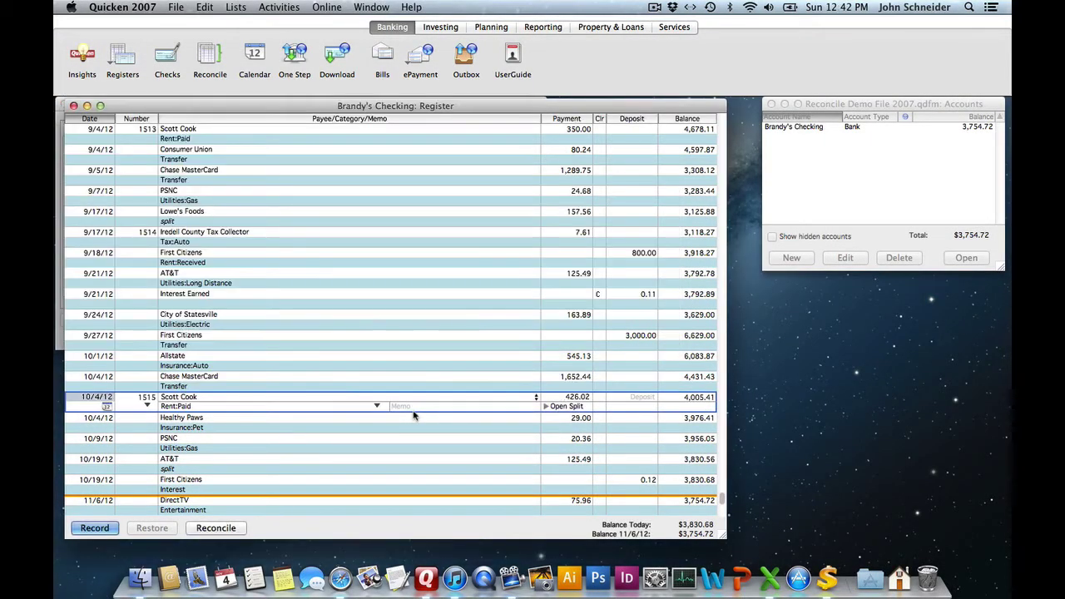
left_click(60, 319)
left_click(60, 319)
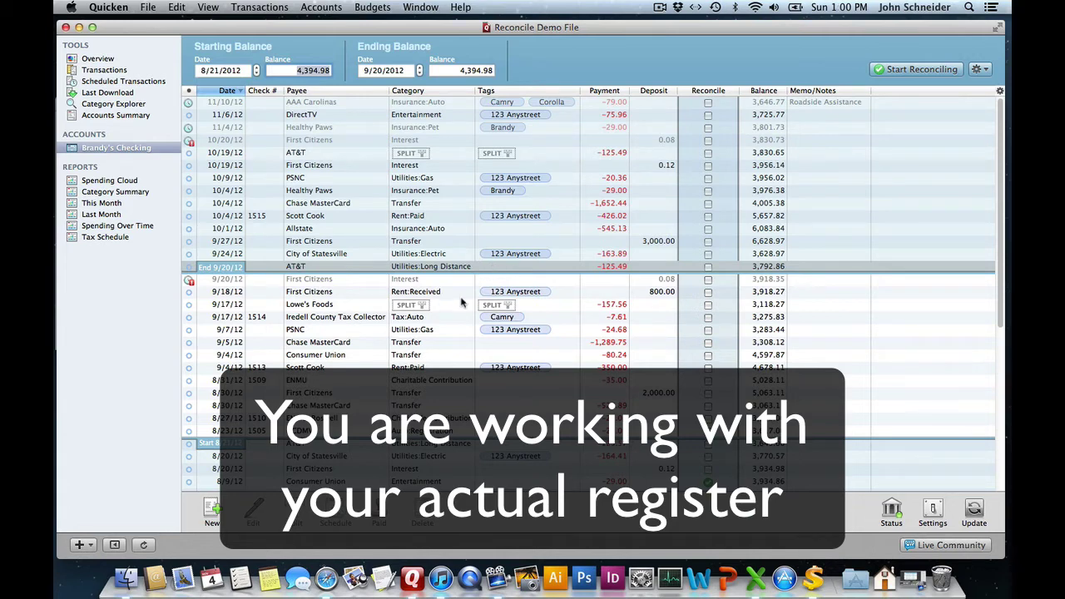
Save the reconciliation to finish later, and reopen it for the same checking account.
left_click(980, 69)
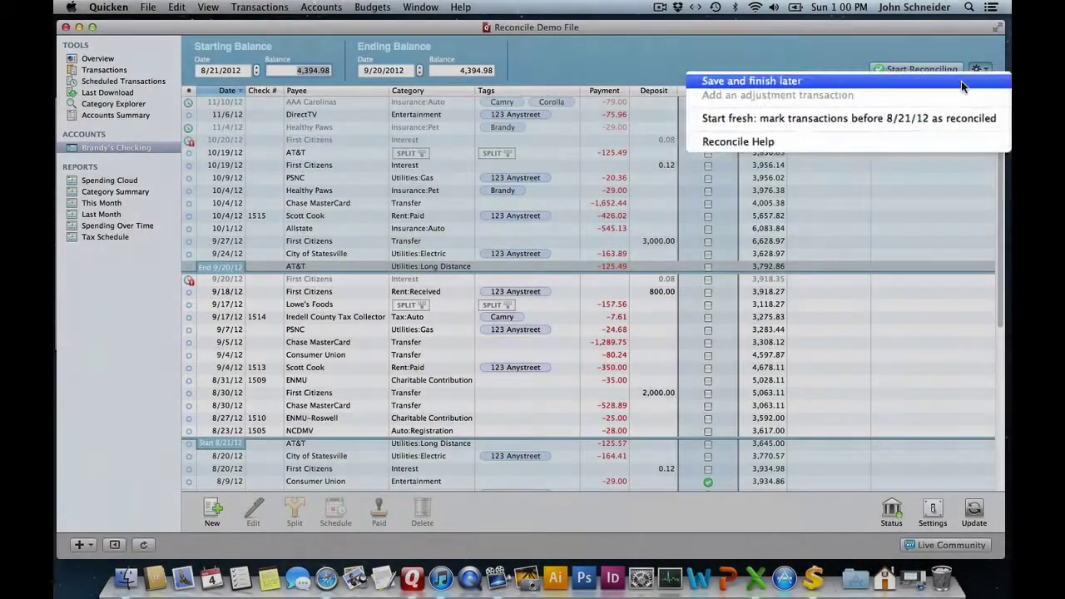
left_click(961, 81)
left_click(331, 8)
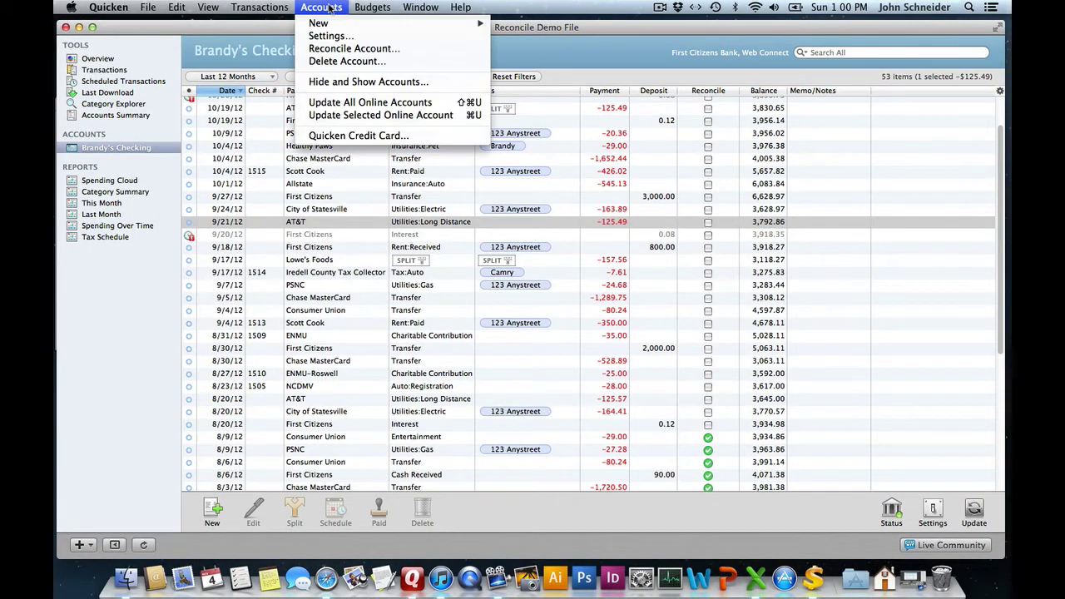
left_click(337, 49)
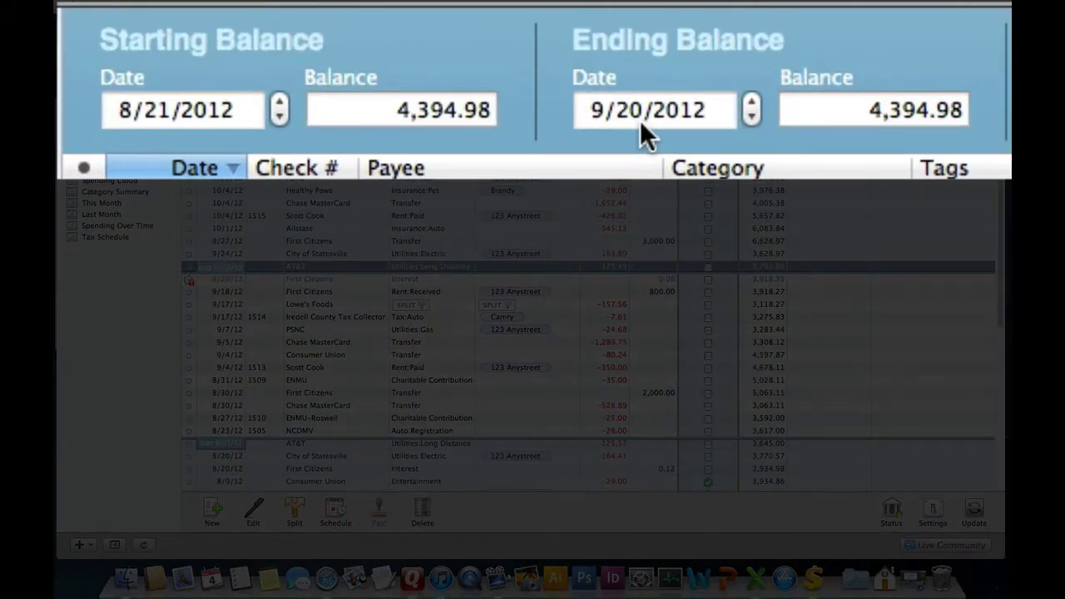
Set the statement's ending date to 9/21/2012 and ending balance to 4240.47, and start reconciling.
left_click(628, 111)
key("Up")
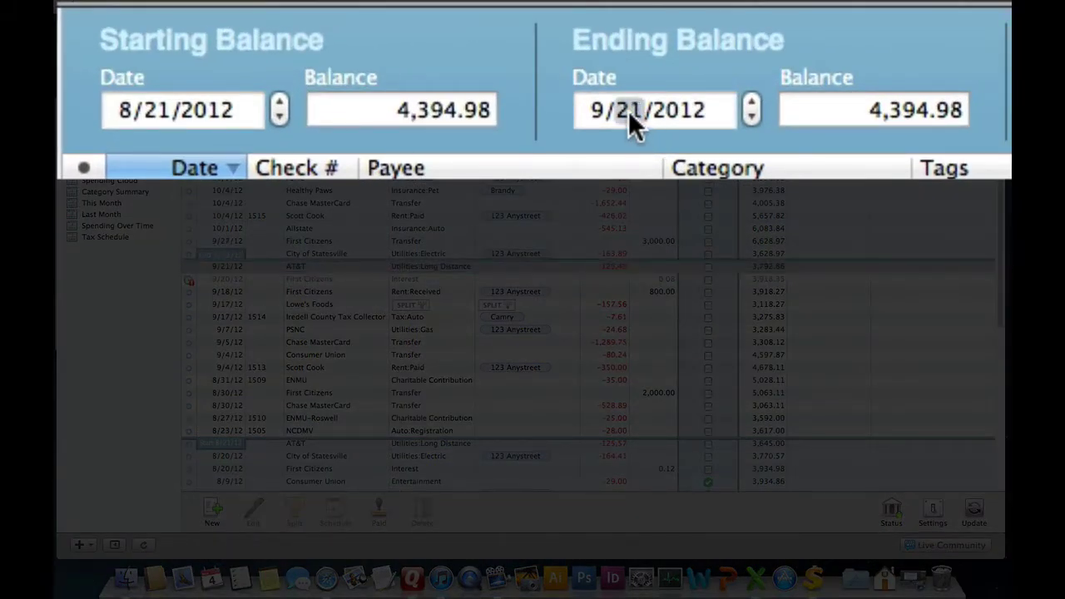
key("Tab")
key("Tab")
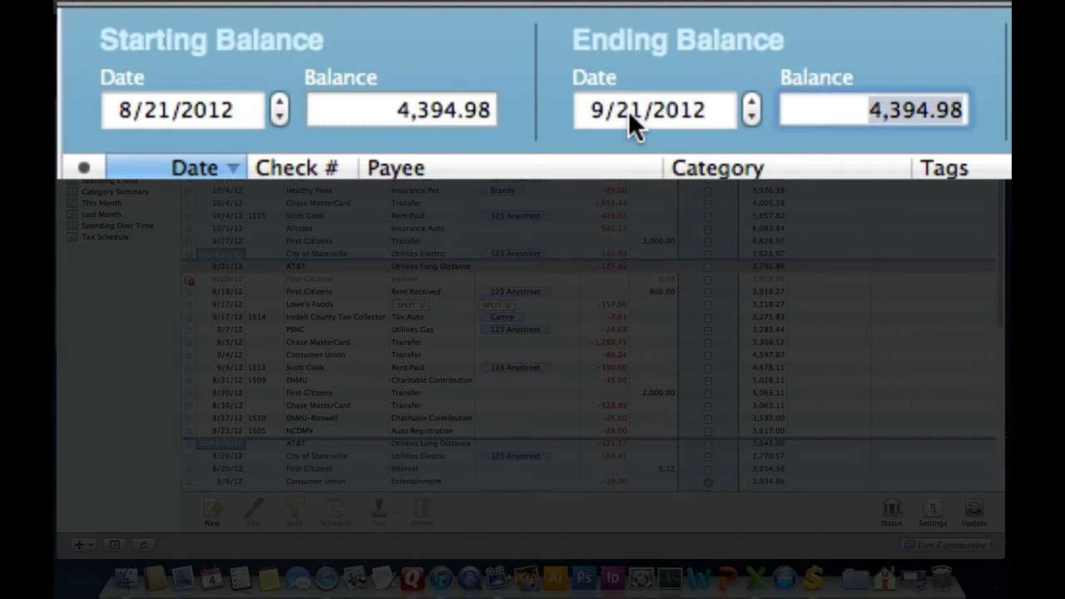
type("4240.4")
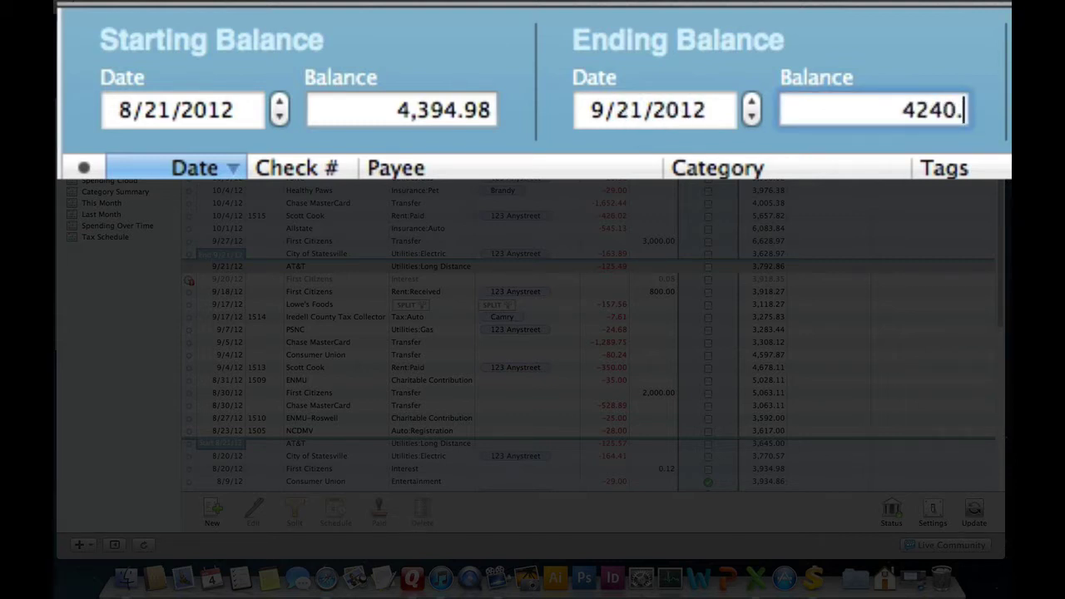
type("7")
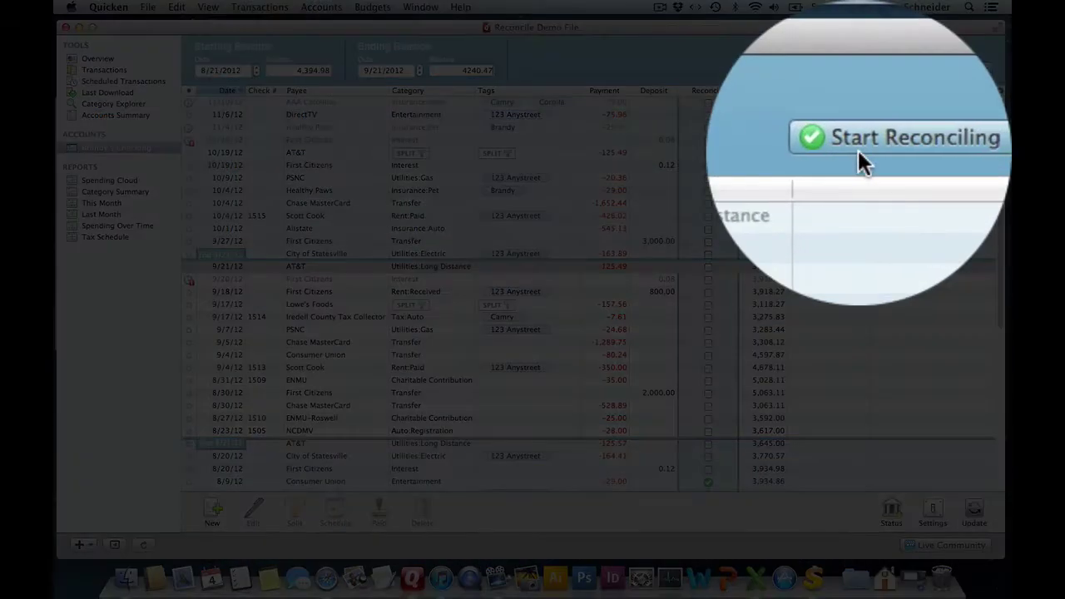
left_click(898, 68)
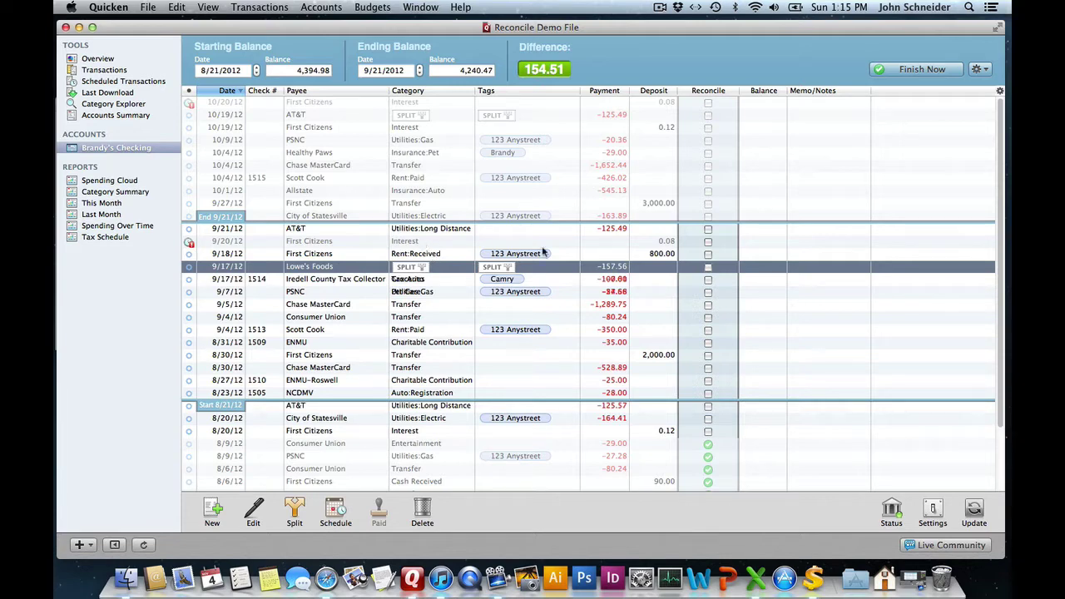
Mark the scheduled 9/20/12 First Citizens interest deposit as paid with an amount of 0.11.
left_click(669, 241)
left_click(669, 242)
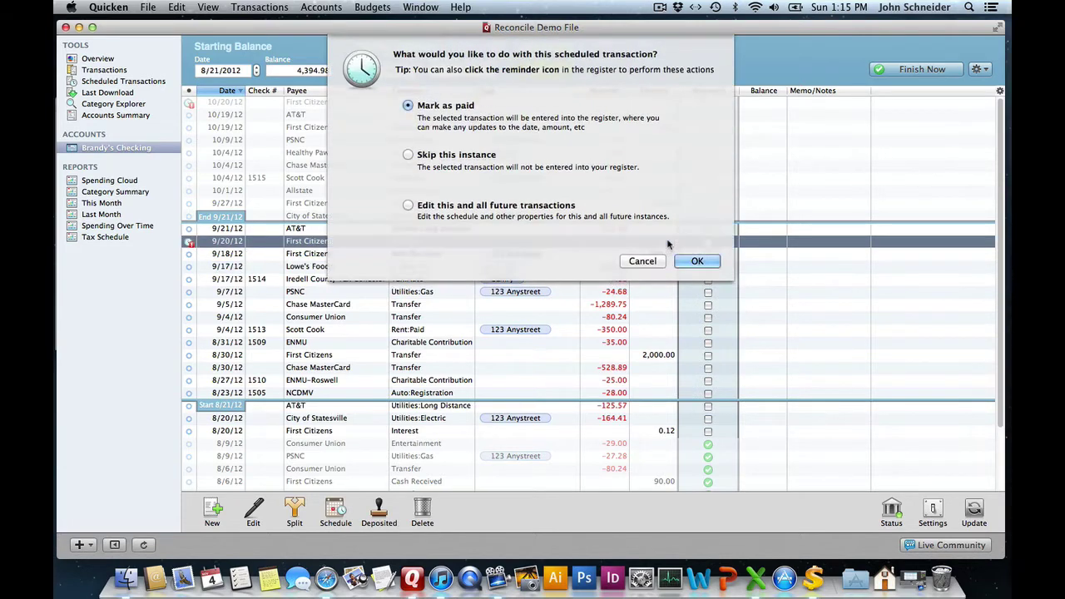
left_click(694, 262)
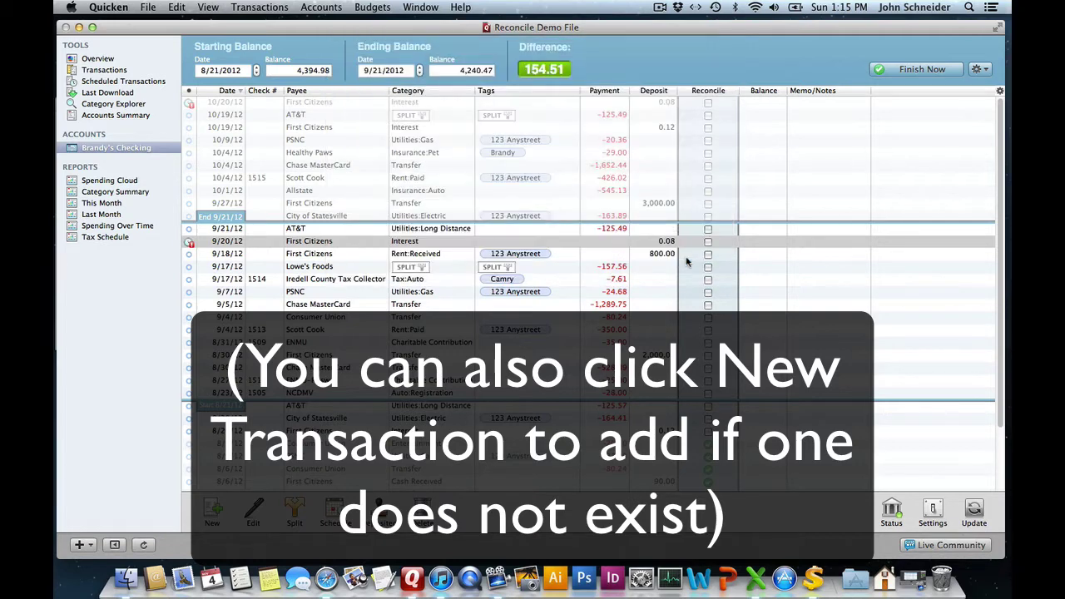
key("BackSpace")
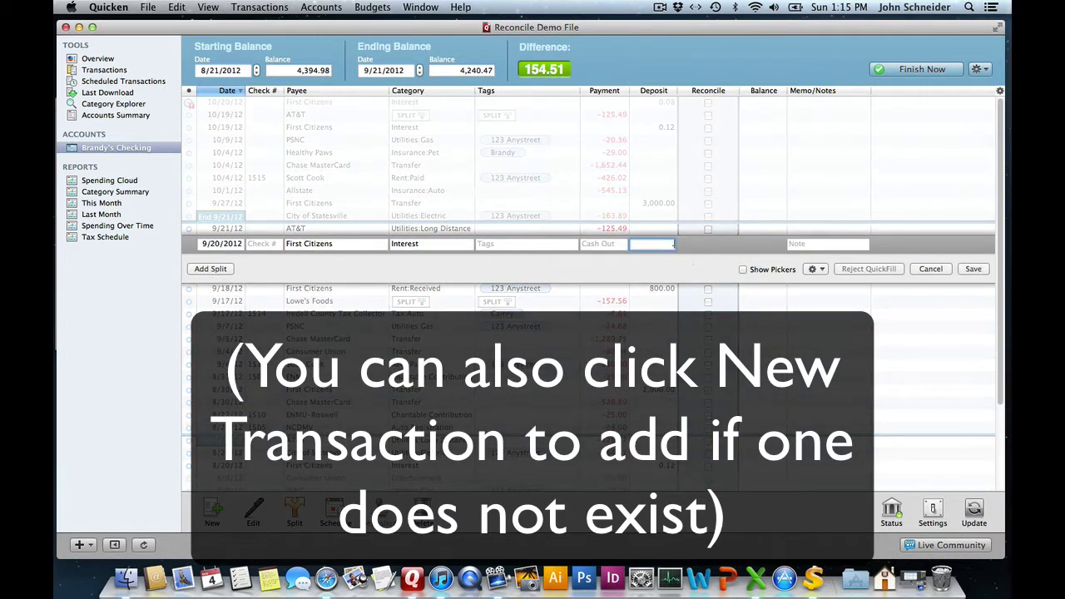
key("Return")
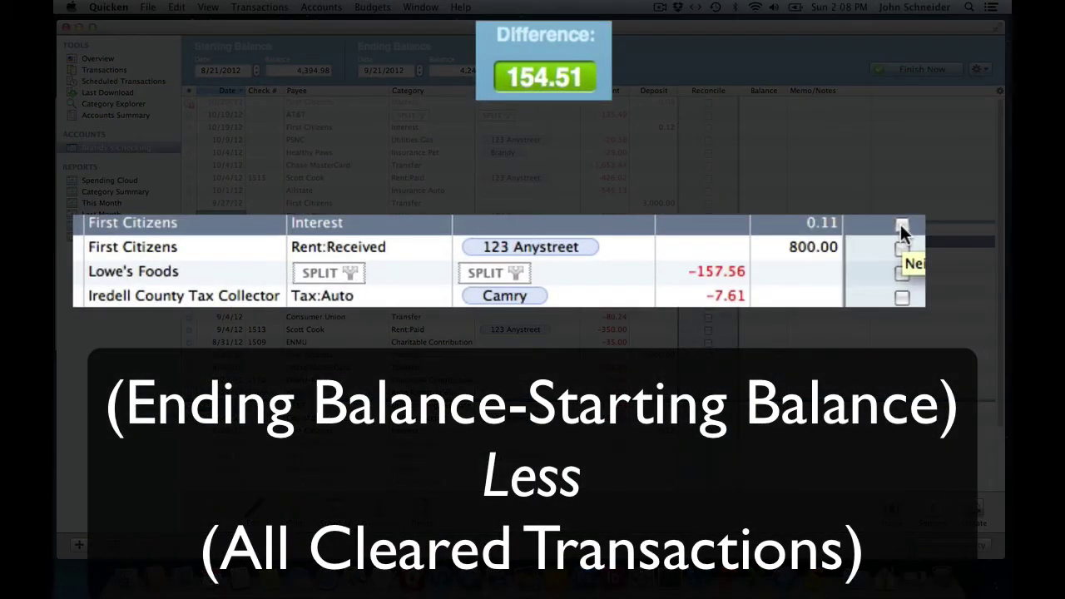
Mark the 0.11 interest deposit, the 800.00 rent deposit and the 157.56 Lowe's Foods payment as cleared.
left_click(708, 241)
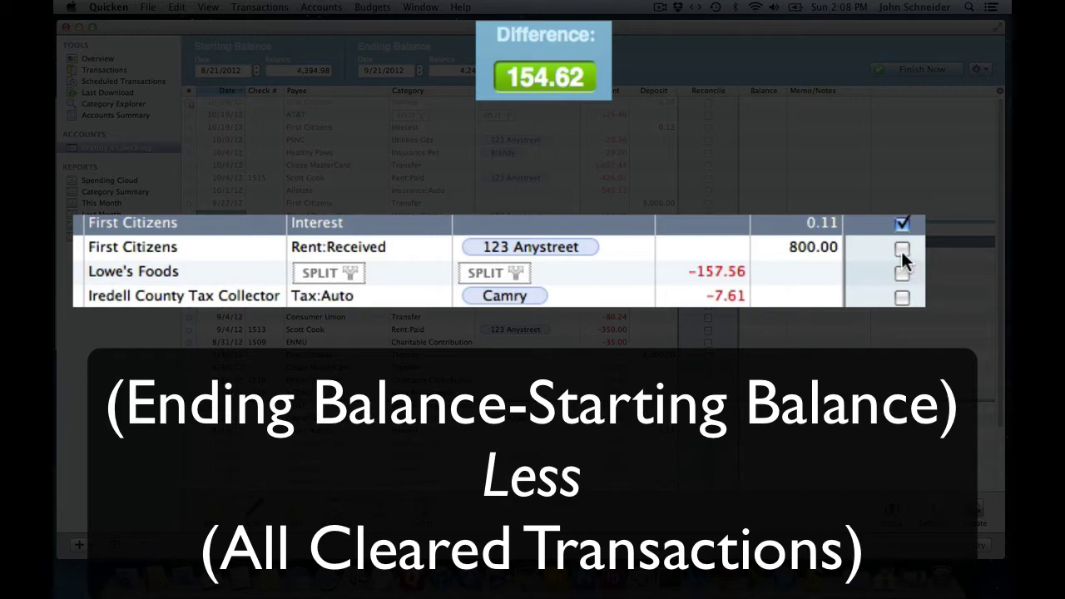
left_click(902, 249)
left_click(902, 273)
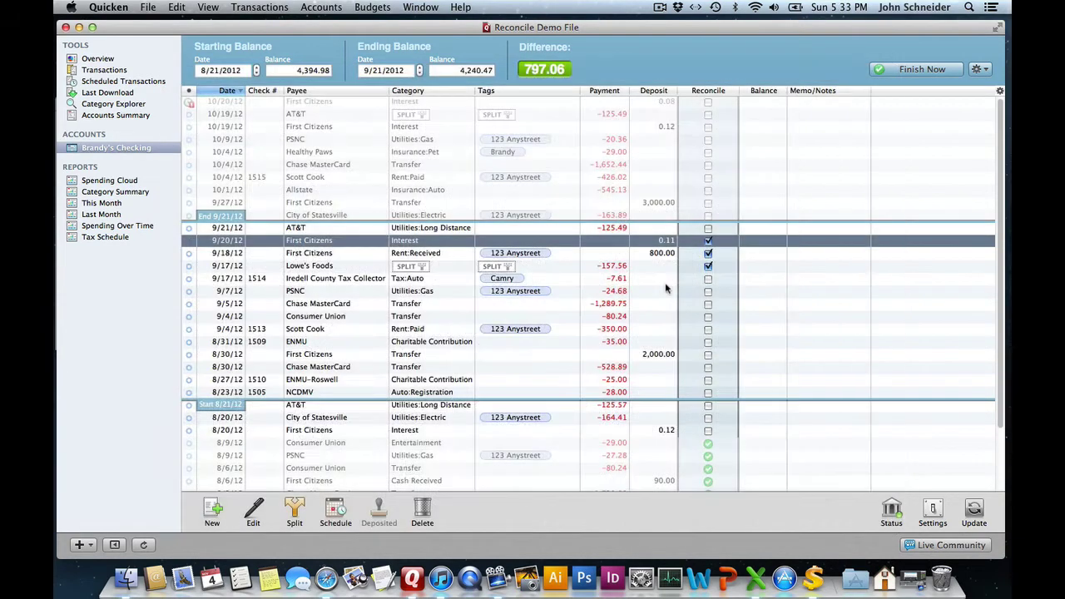
Toggle the cleared mark on the 7/24/12 rent payment of 460.00 and leave it uncleared.
scroll(666, 287, "down", 5)
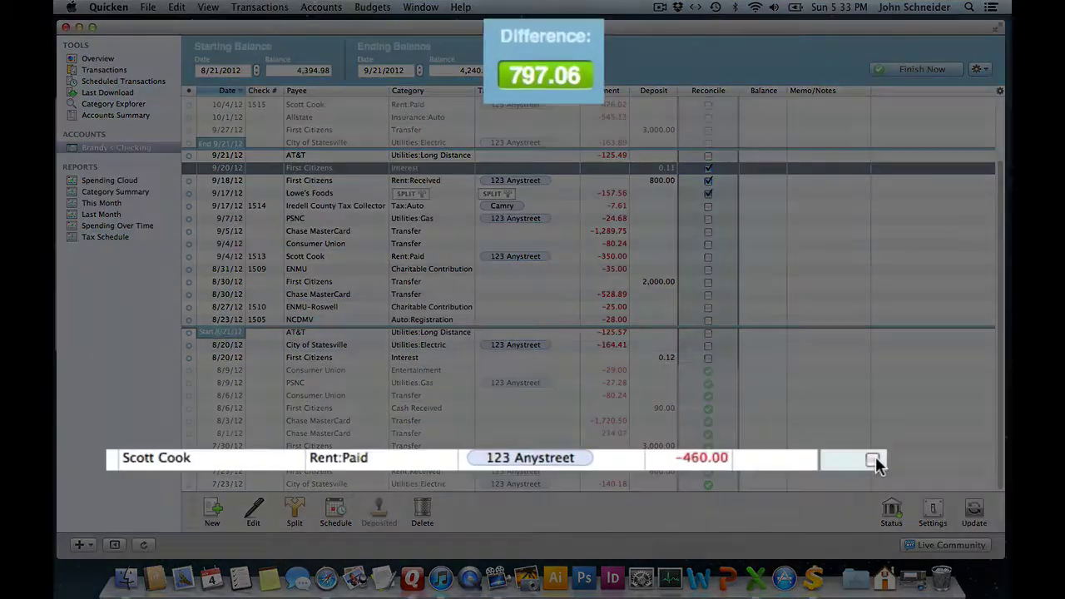
left_click(708, 458)
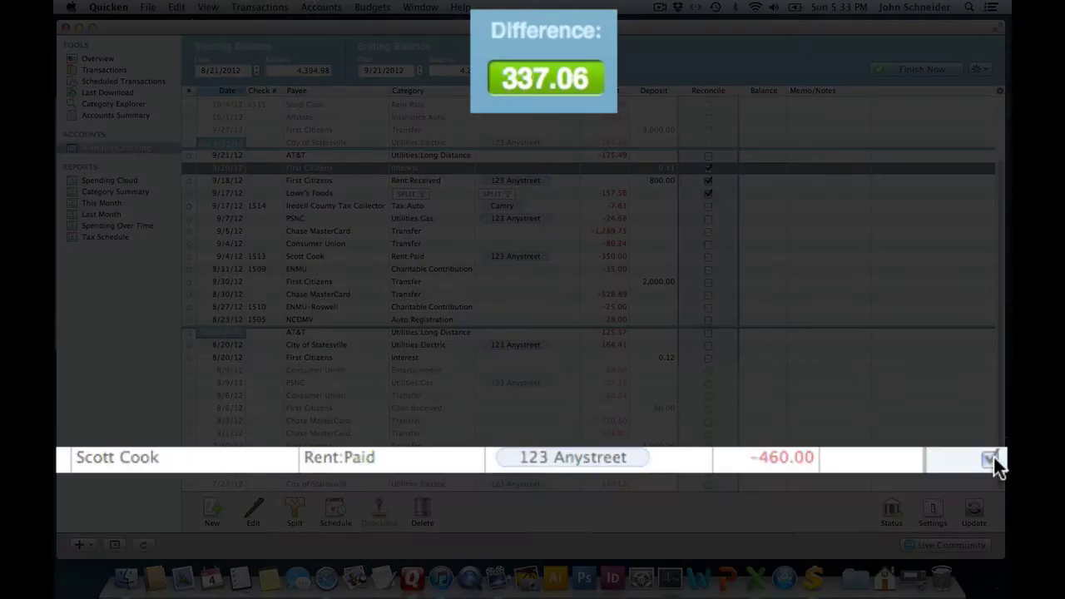
left_click(993, 456)
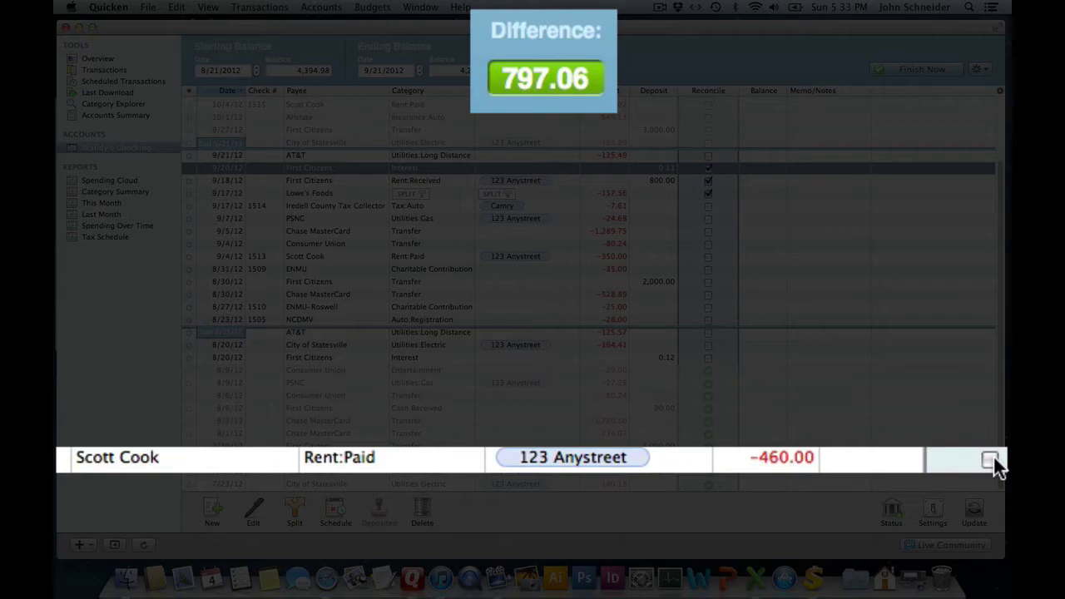
left_click(993, 456)
left_click(991, 460)
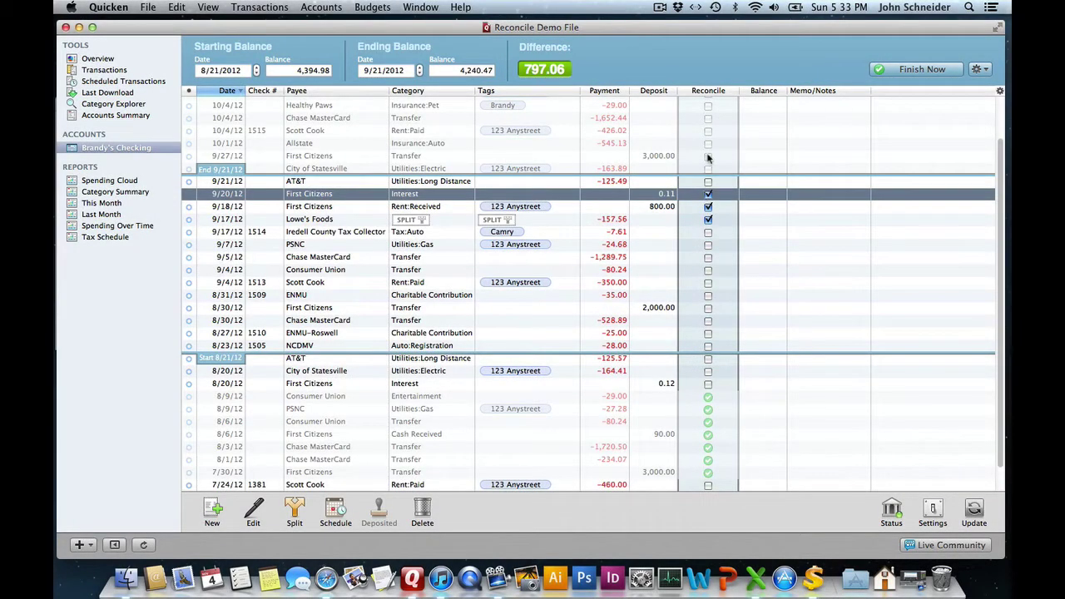
Try to clear the 10/1/12 Allstate payment and check 1515 outside the statement period, plus check 1514 within it.
left_click(708, 144)
left_click(709, 130)
left_click(708, 233)
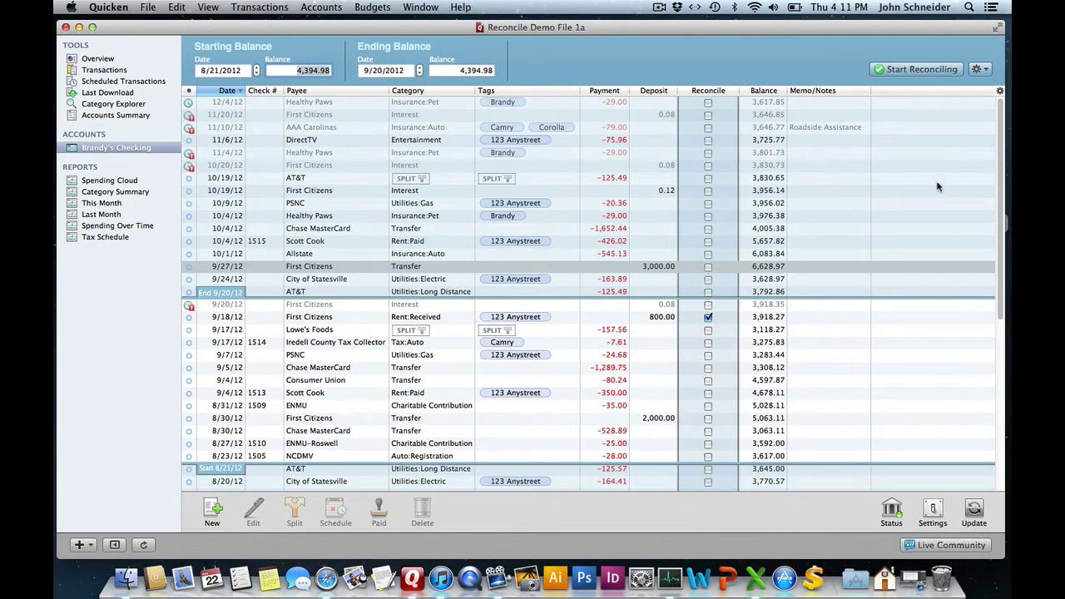
Save the reconciliation to finish later, and sort the register by check number.
left_click(985, 70)
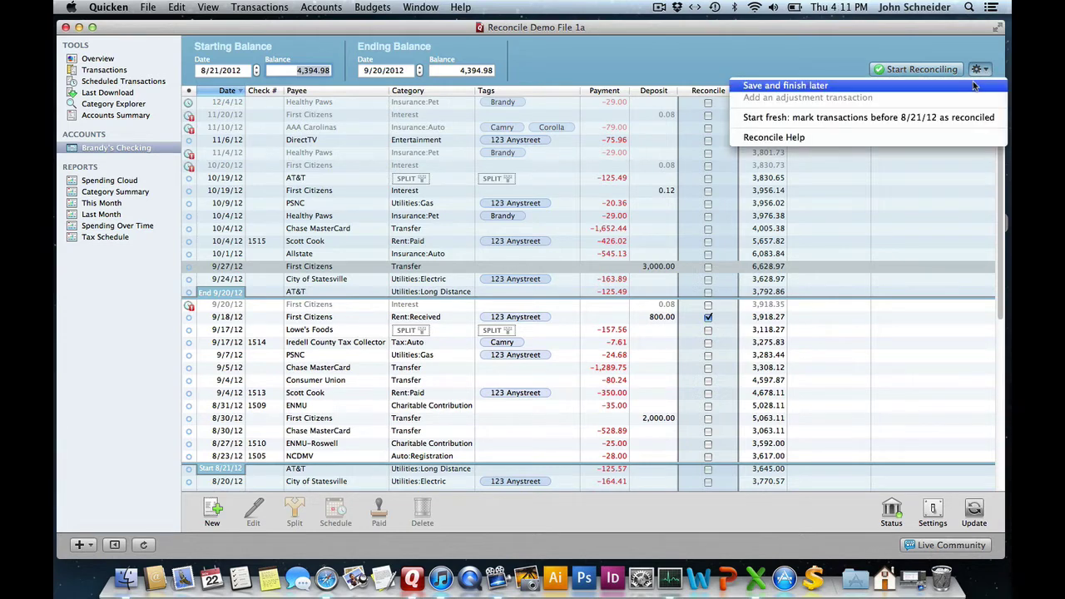
left_click(975, 86)
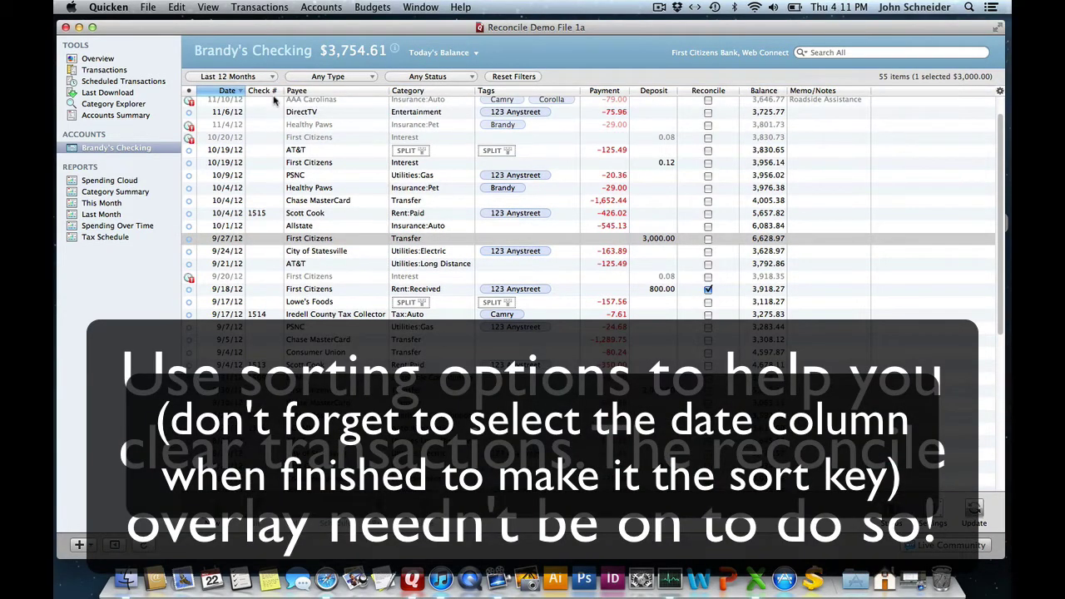
left_click(271, 92)
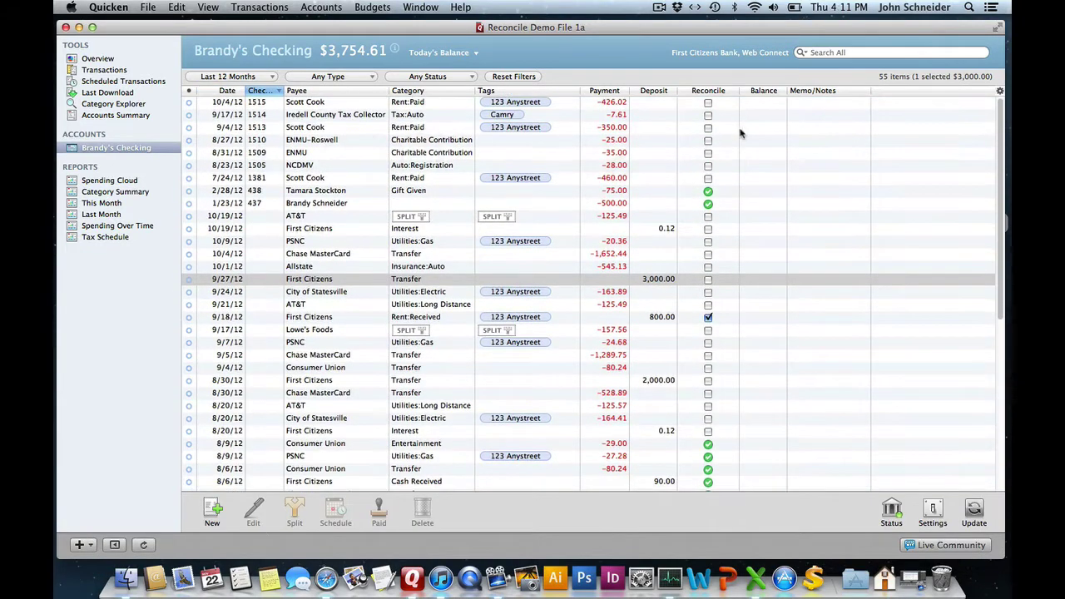
Mark checks 1515, 1514 and 1513 as cleared in the sorted register.
left_click(708, 102)
left_click(708, 102)
left_click(708, 115)
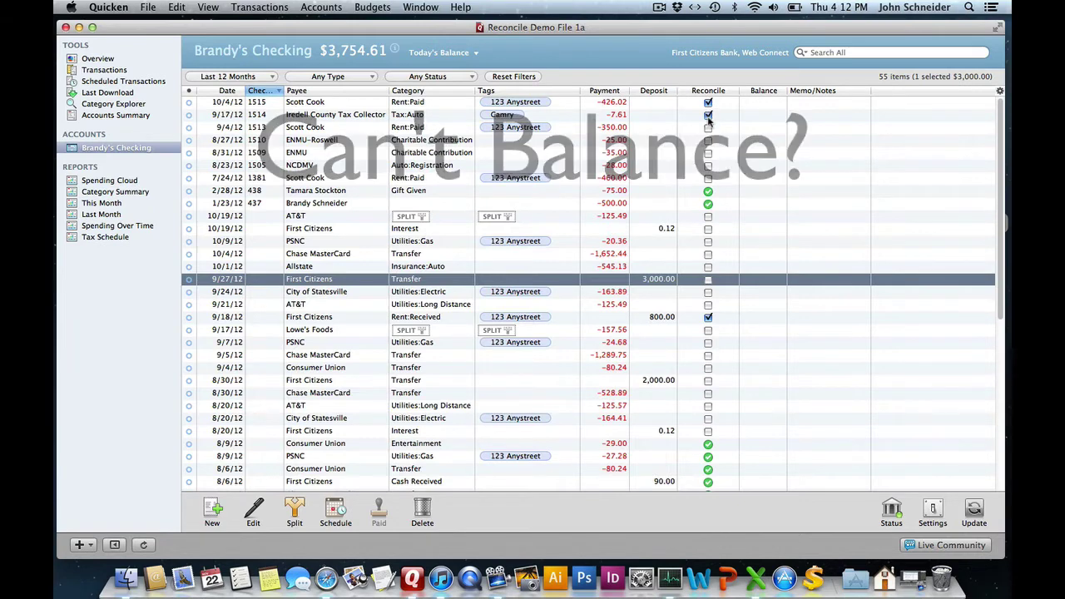
left_click(709, 127)
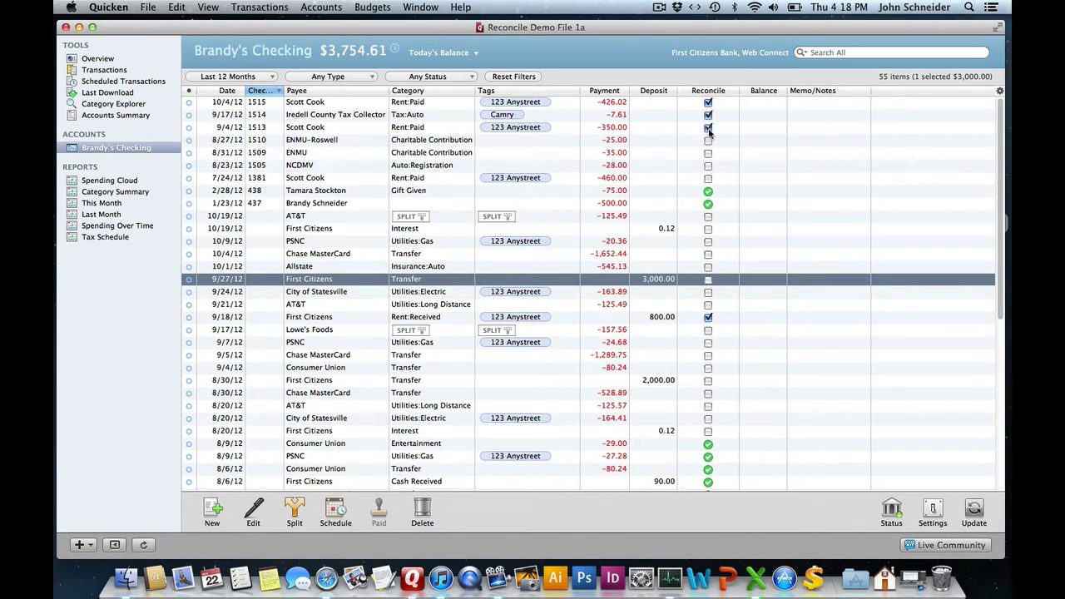
Resume the saved reconciliation of the checking account.
left_click(320, 9)
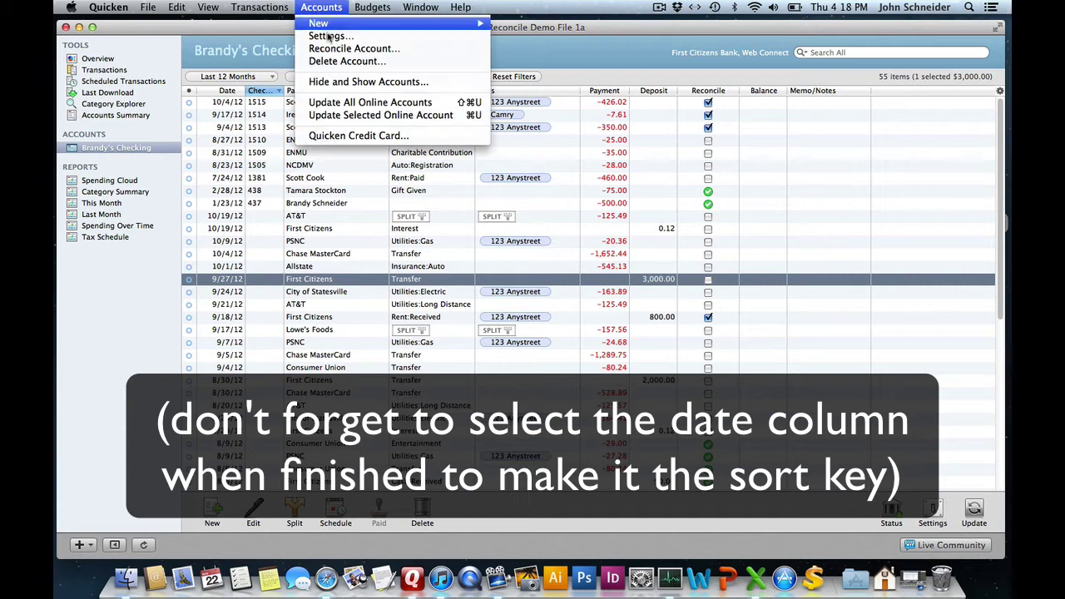
left_click(331, 48)
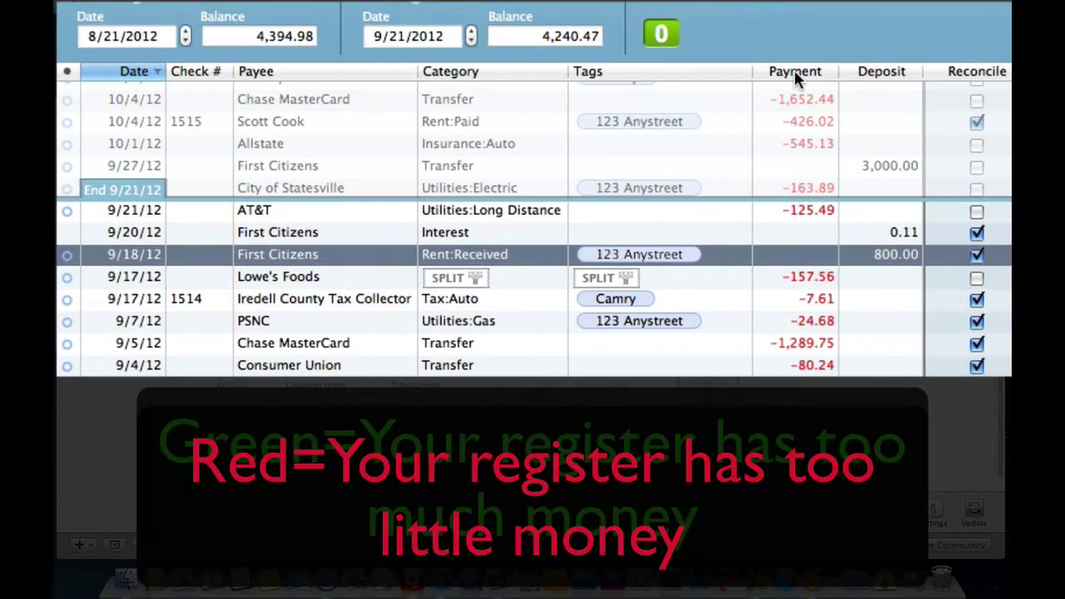
Toggle the cleared marks on check 1514 and the 9/20/12 interest deposit off and back on, and finish the reconciliation.
left_click(977, 300)
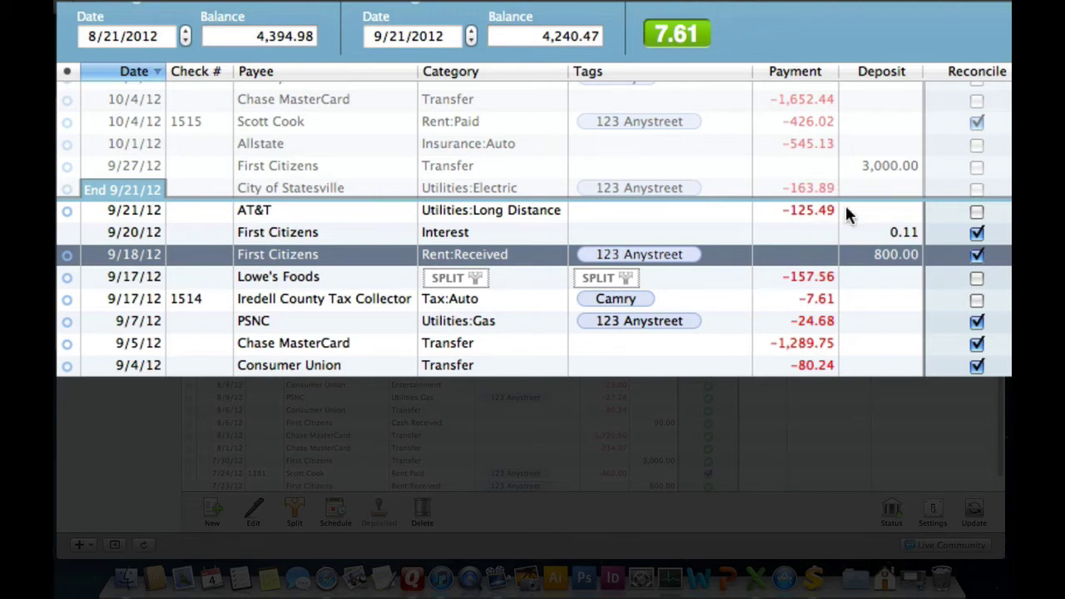
left_click(977, 301)
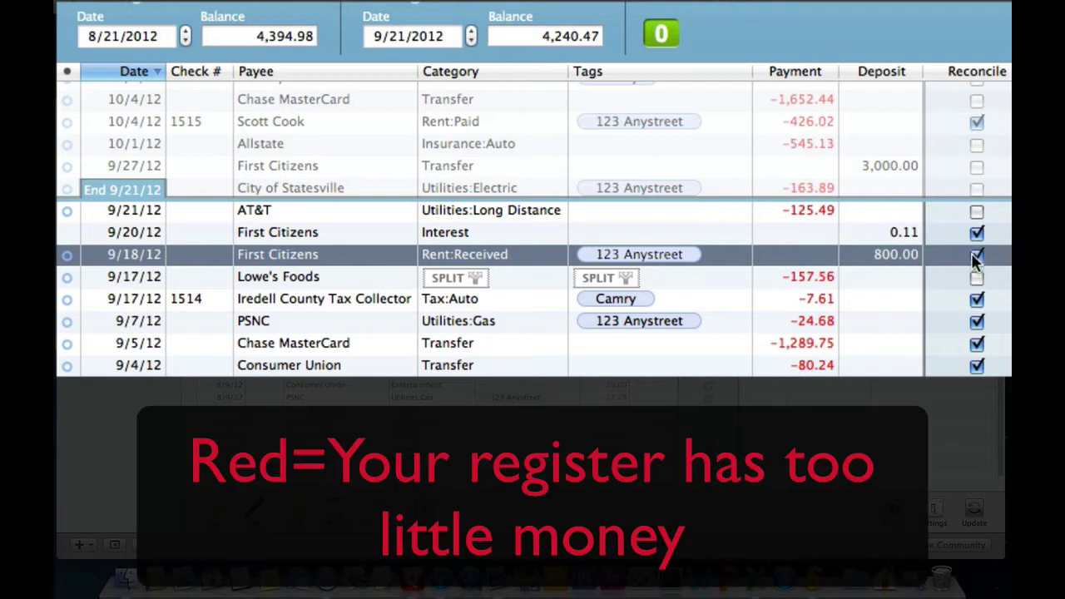
left_click(977, 235)
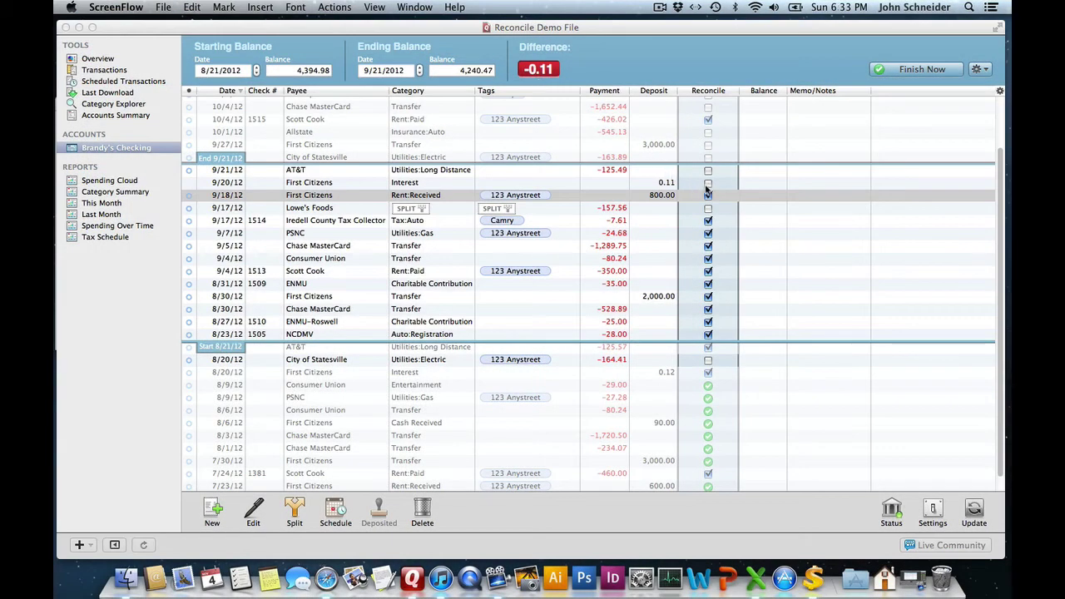
left_click(706, 185)
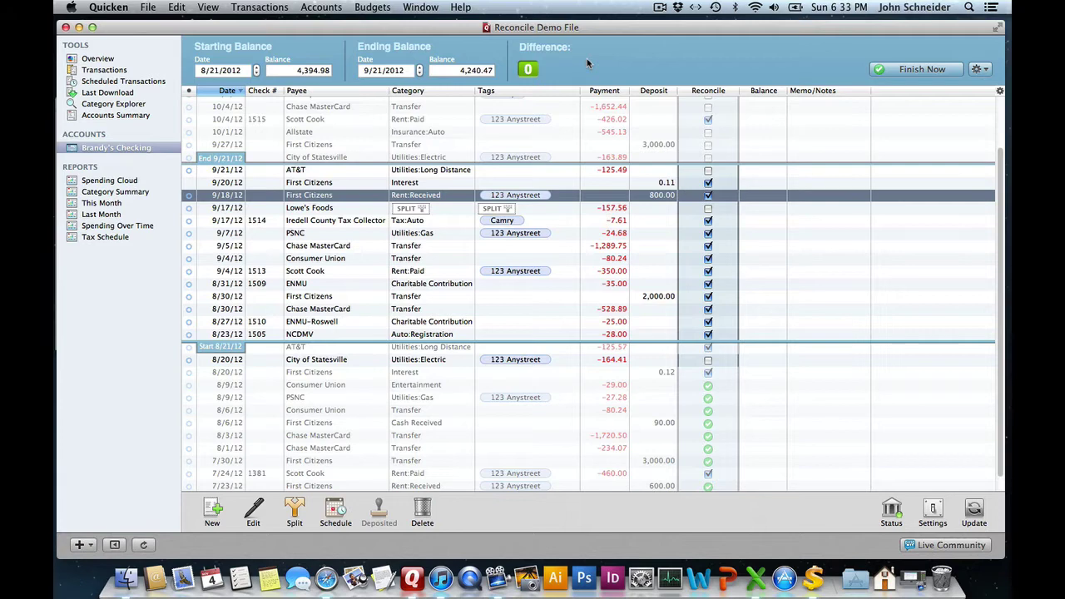
left_click(909, 71)
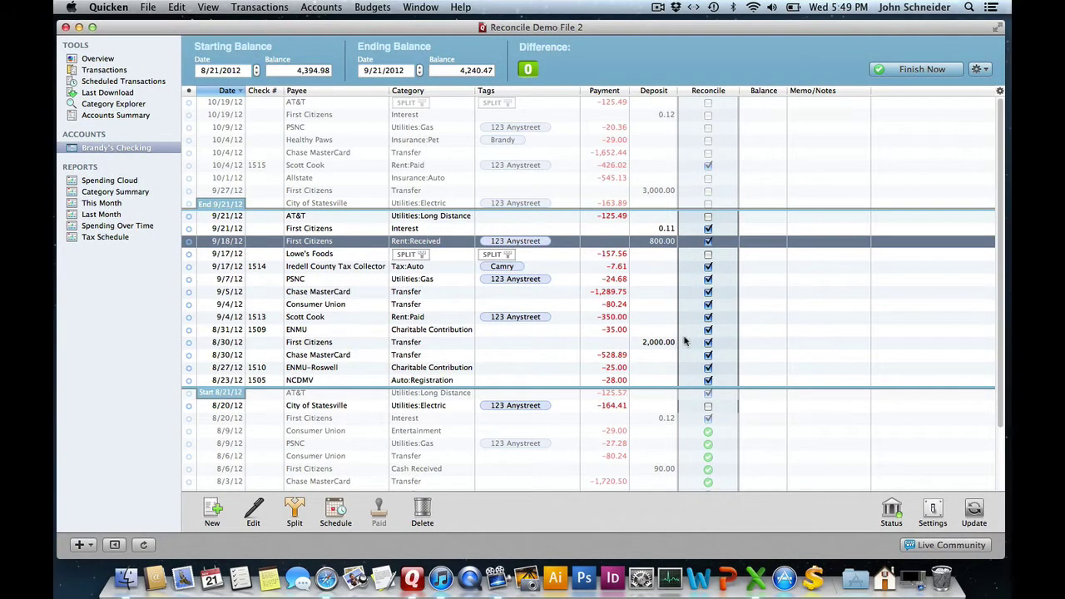
Set the 8/20/12 interest deposit to 1.20 and finish the reconciliation by adding an adjustment transaction.
double_click(664, 419)
type("1.20")
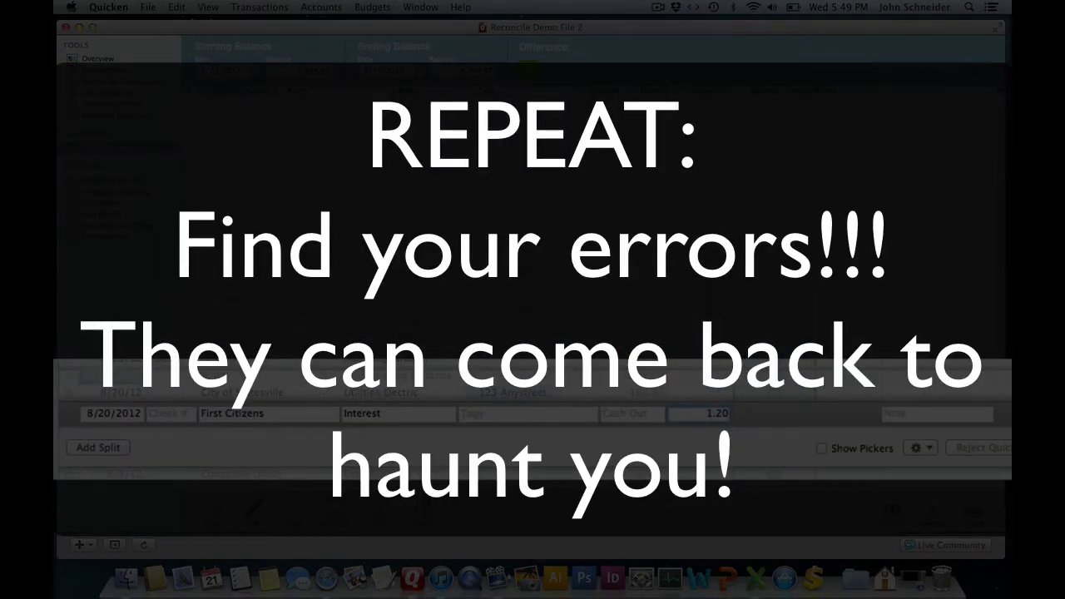
key("Return")
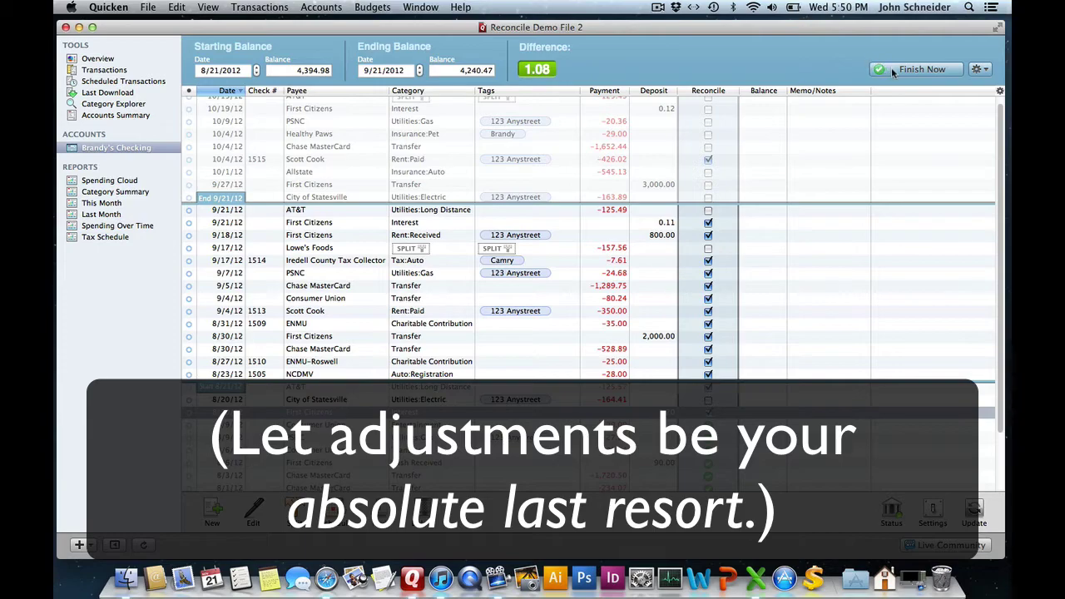
left_click(892, 67)
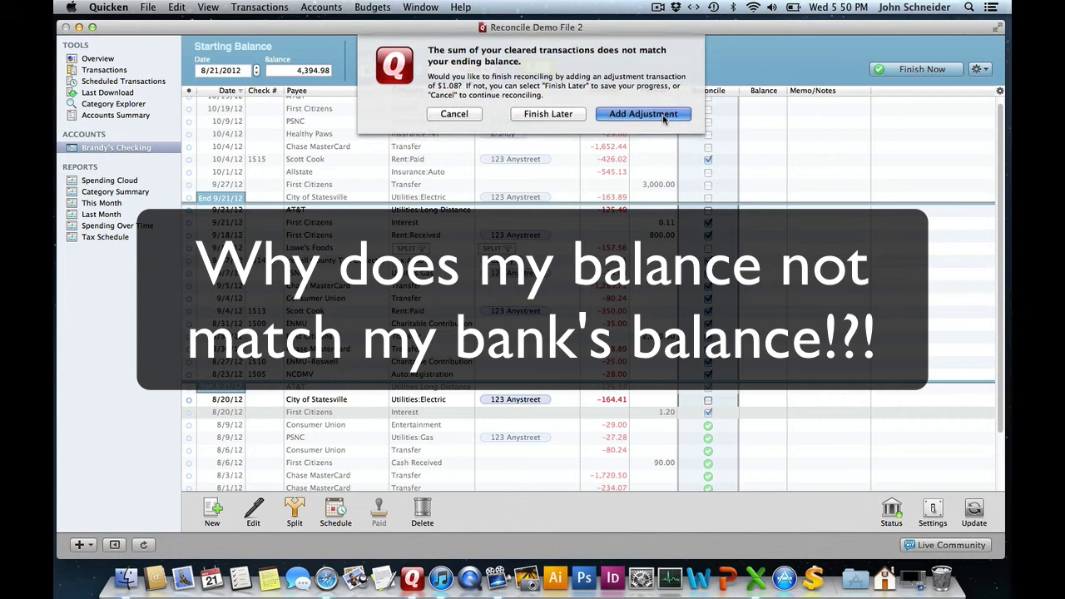
left_click(903, 235)
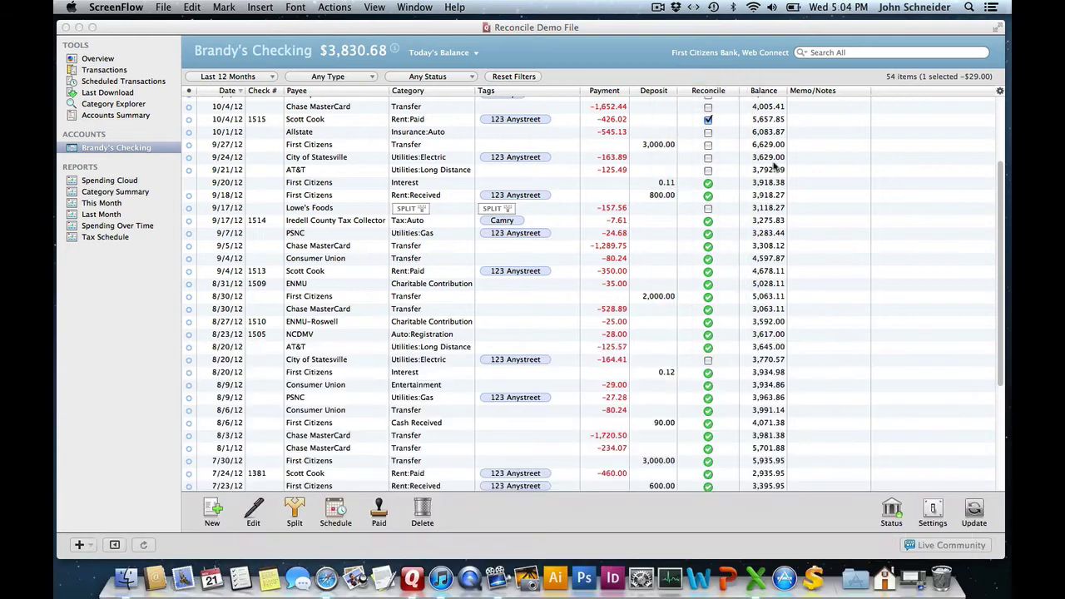
Look through the register's reconcile status for newer and older transactions that have not cleared the bank.
scroll(773, 167, "up", 4)
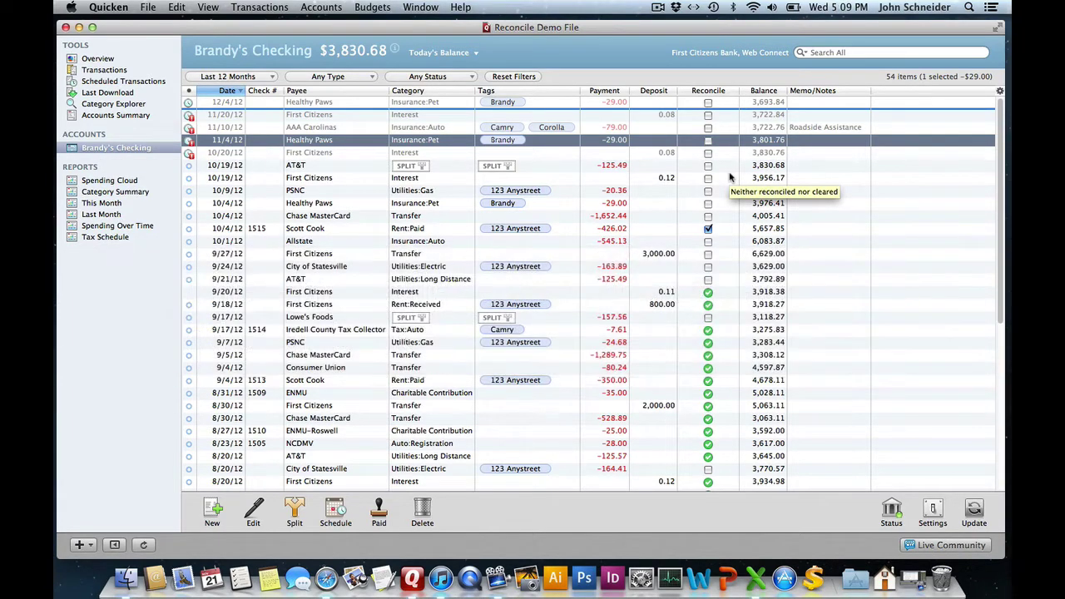
scroll(730, 181, "down", 5)
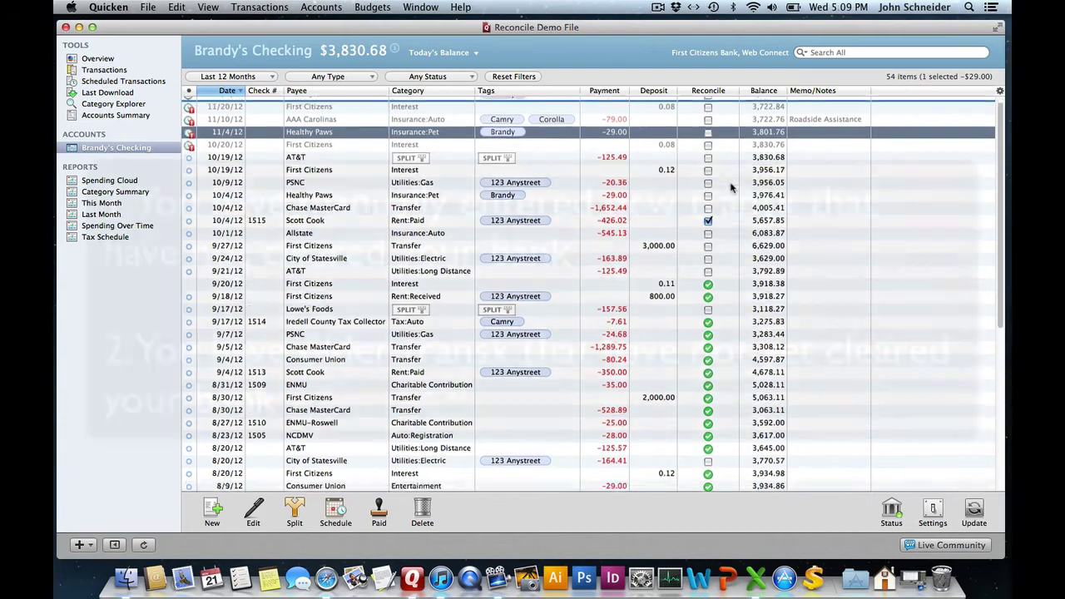
scroll(732, 188, "down", 10)
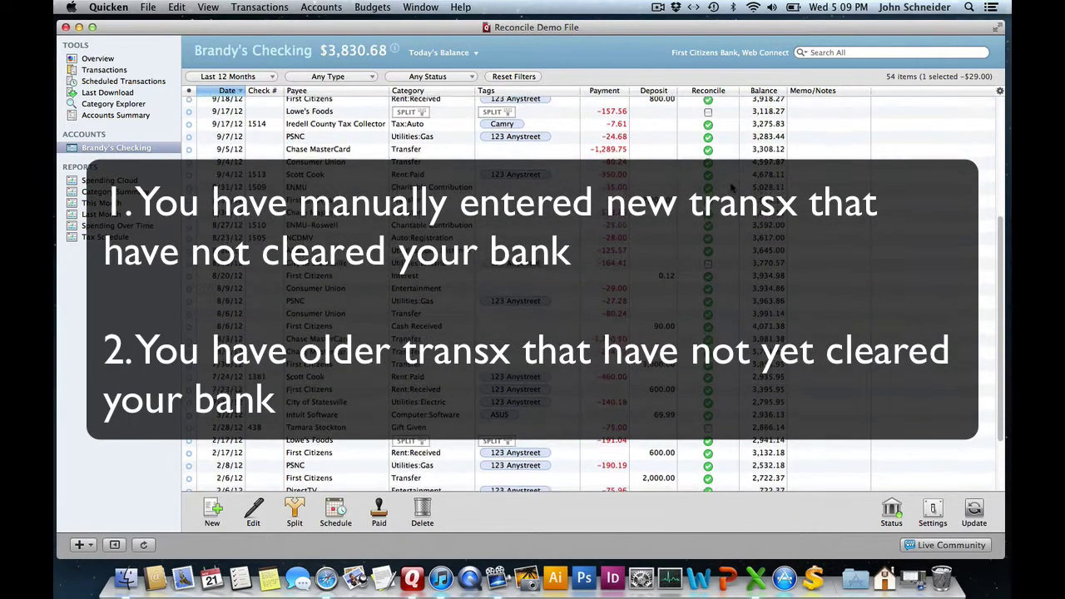
scroll(732, 188, "down", 3)
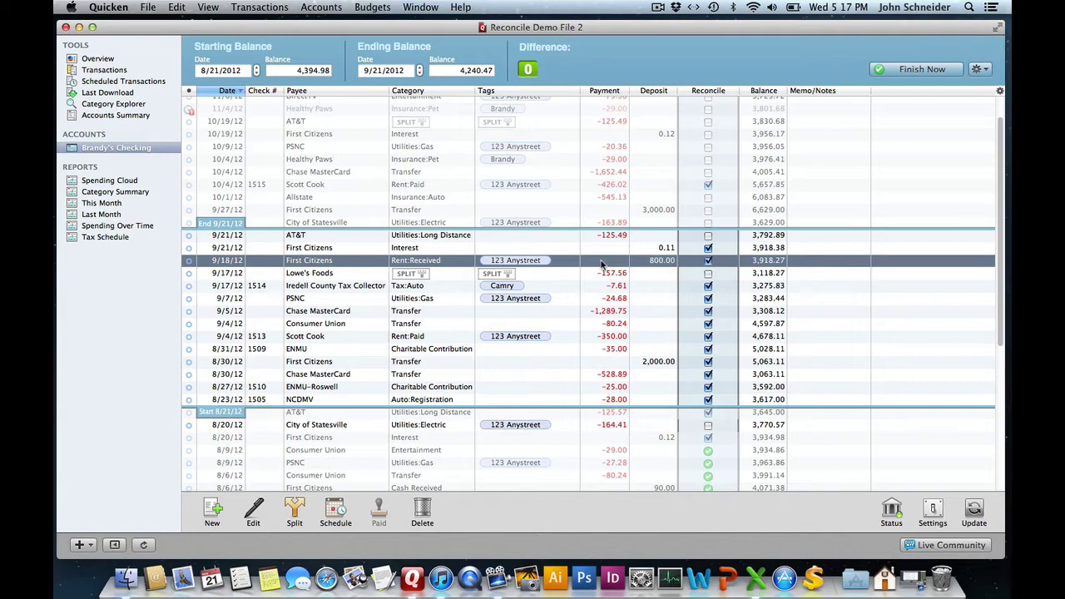
Set the payment amount of check 438, the 2/28/12 gift, to 100,000.00.
scroll(600, 265, "down", 5)
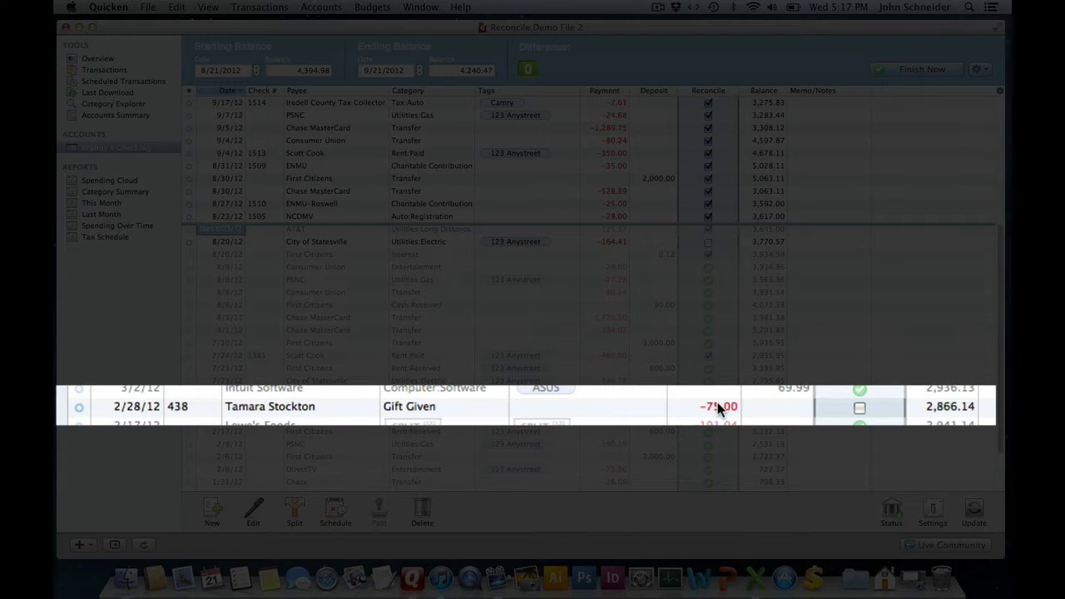
left_click(614, 406)
left_click(717, 403)
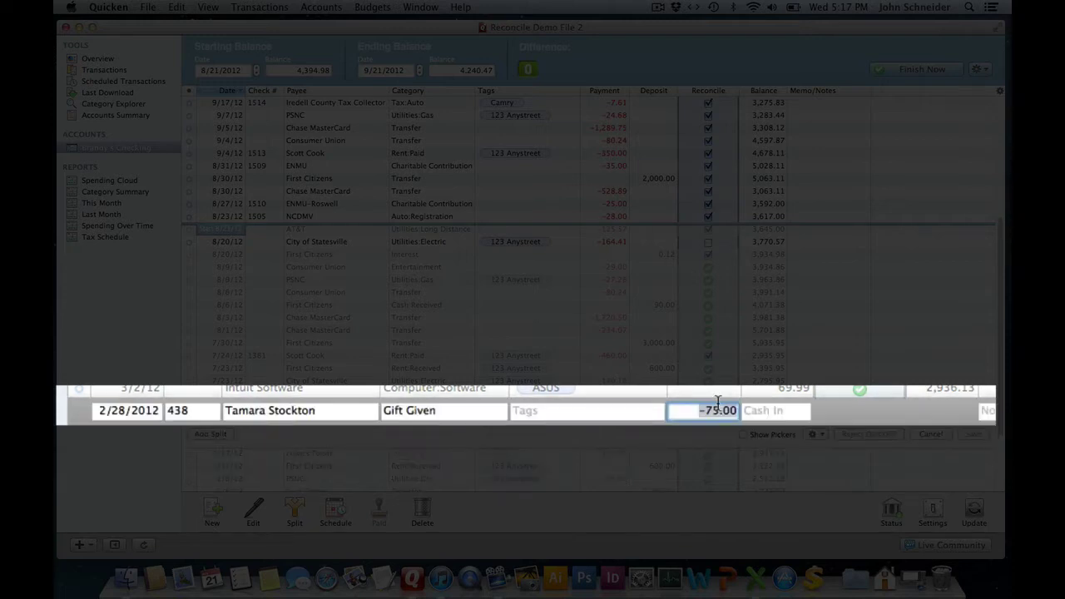
type("1000")
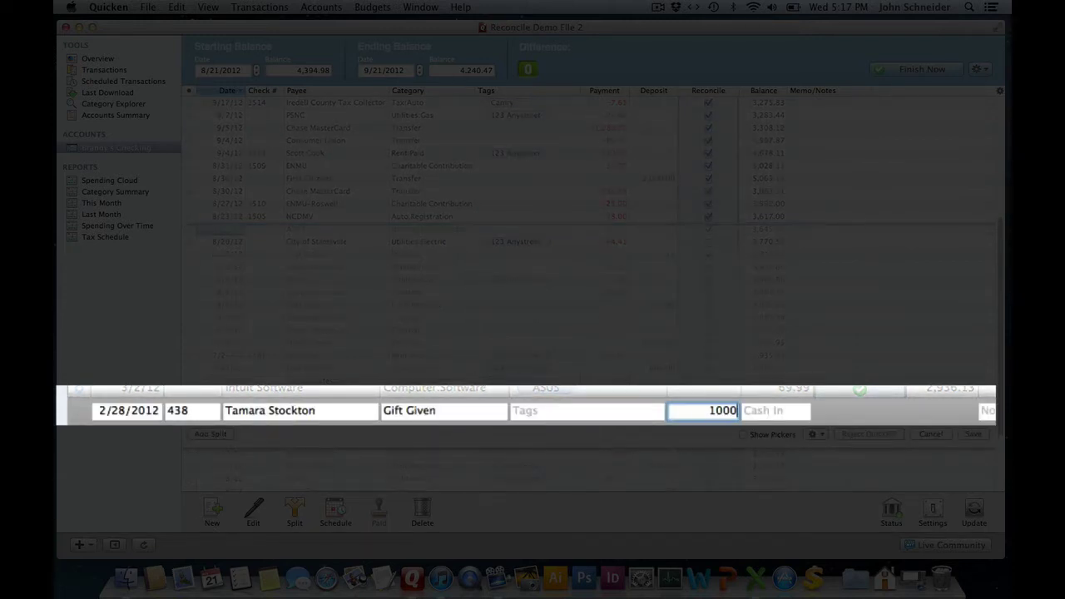
type("00")
key("Return")
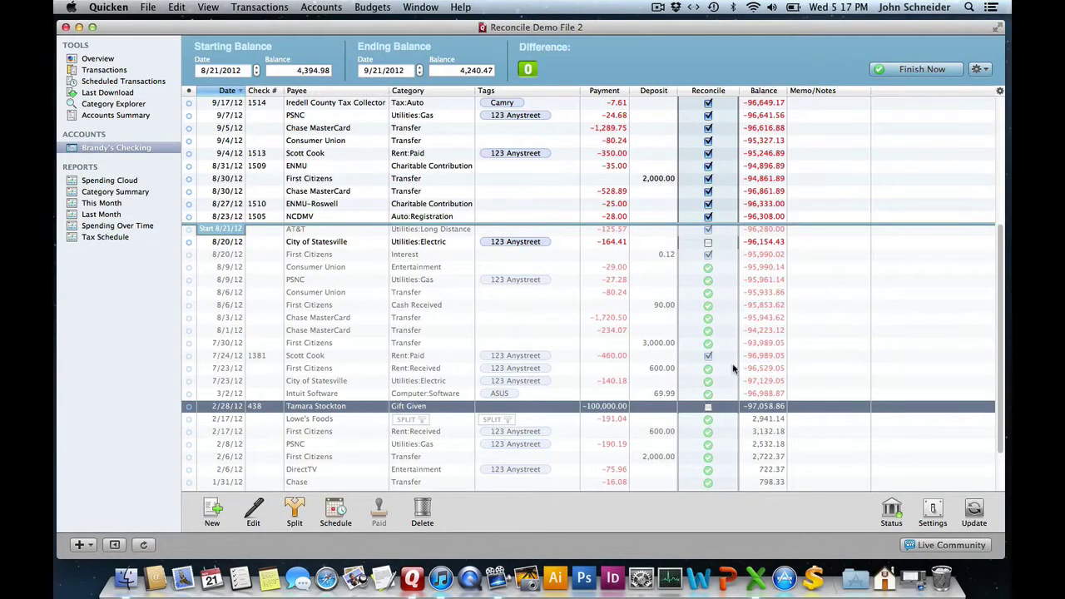
Finish reconciling the statement period ending 9/21/2012.
scroll(733, 369, "up", 3)
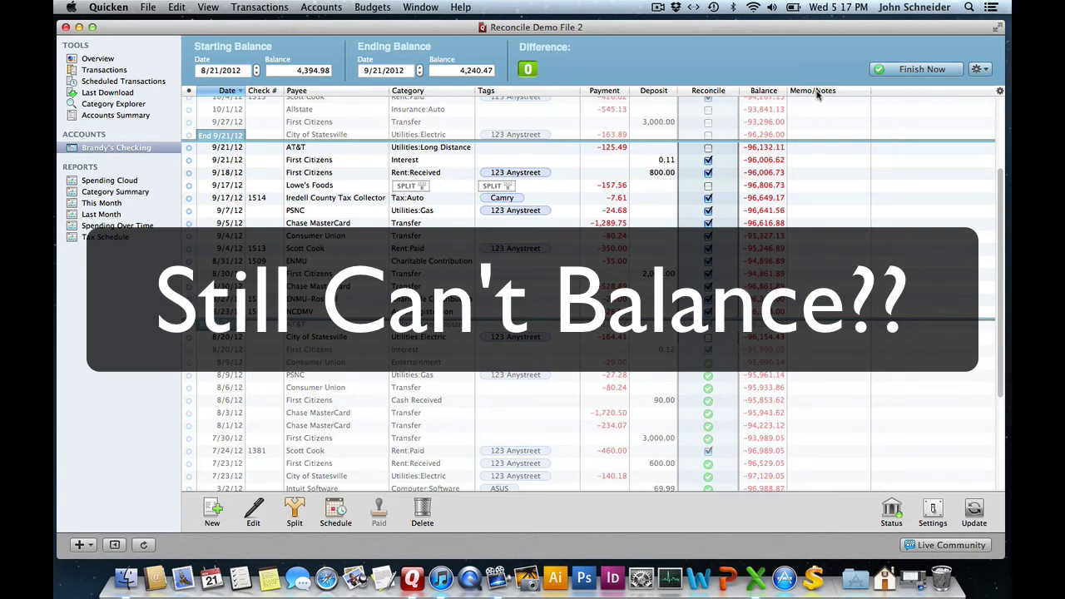
left_click(900, 74)
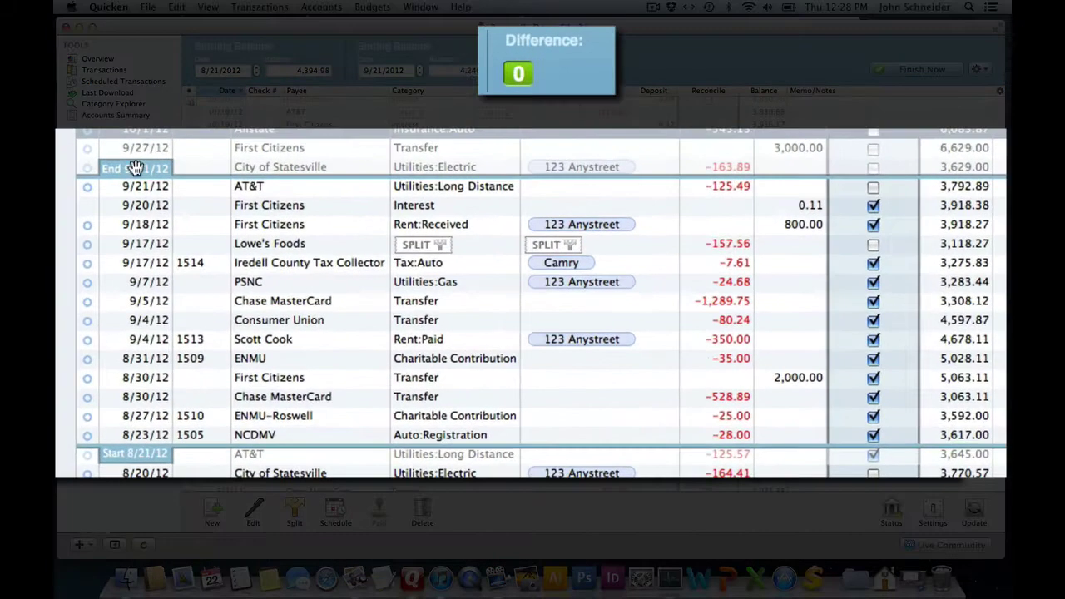
Mark the 9/17/12 Lowe's Foods and 9/21/12 AT&T payments as cleared.
left_click_drag(136, 175, 133, 187)
left_click(874, 245)
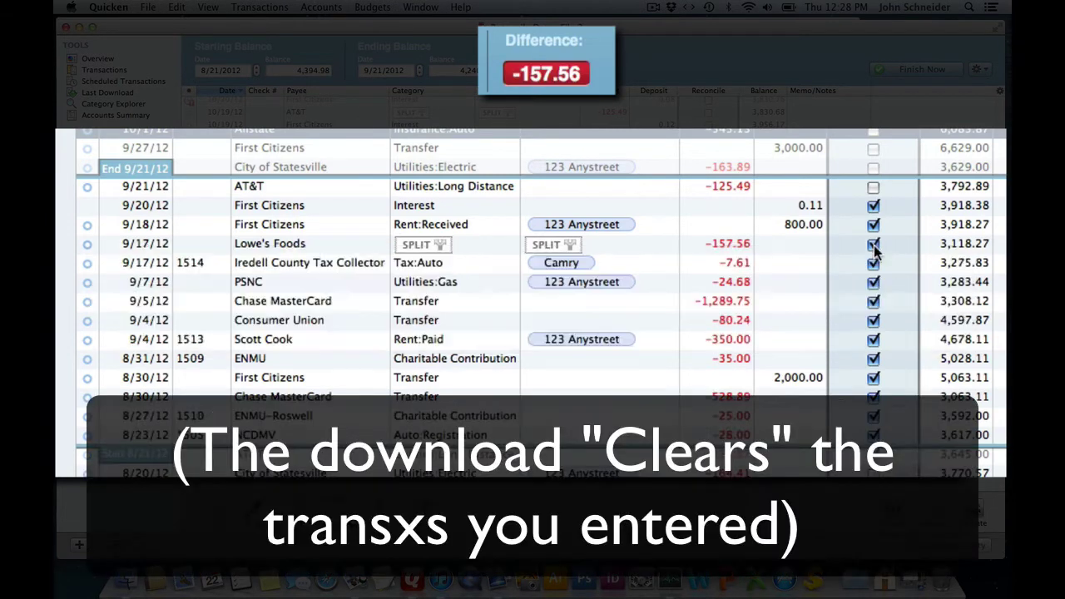
left_click(874, 188)
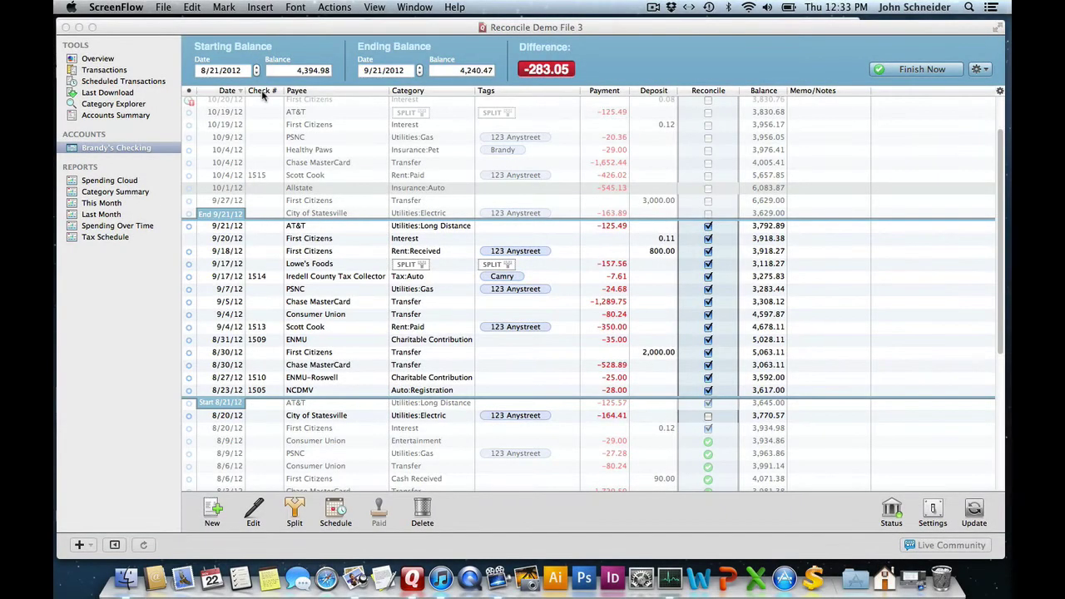
Add the Posted date column to the reconciliation register.
right_click(262, 93)
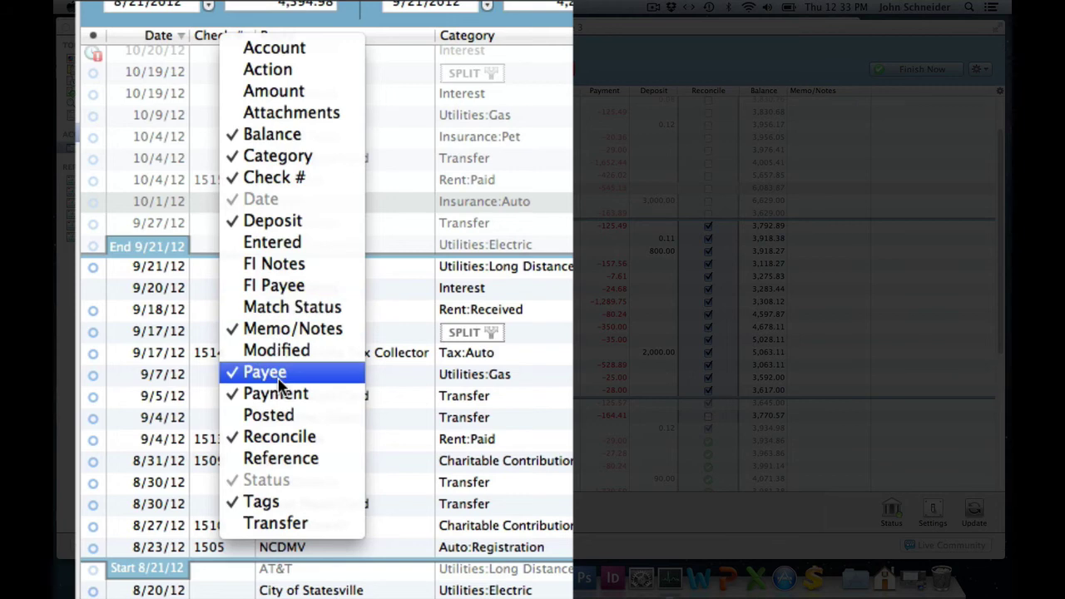
left_click(278, 416)
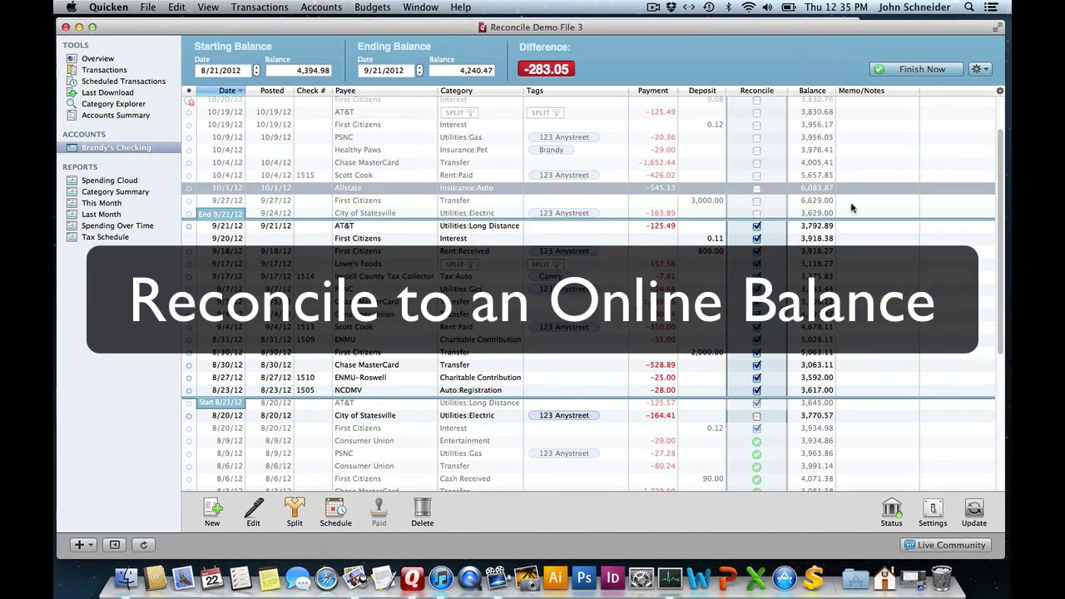
Remove the cleared marks from the 9/21/12 AT&T and 9/17/12 Lowe's Foods payments.
left_click(756, 226)
left_click(757, 264)
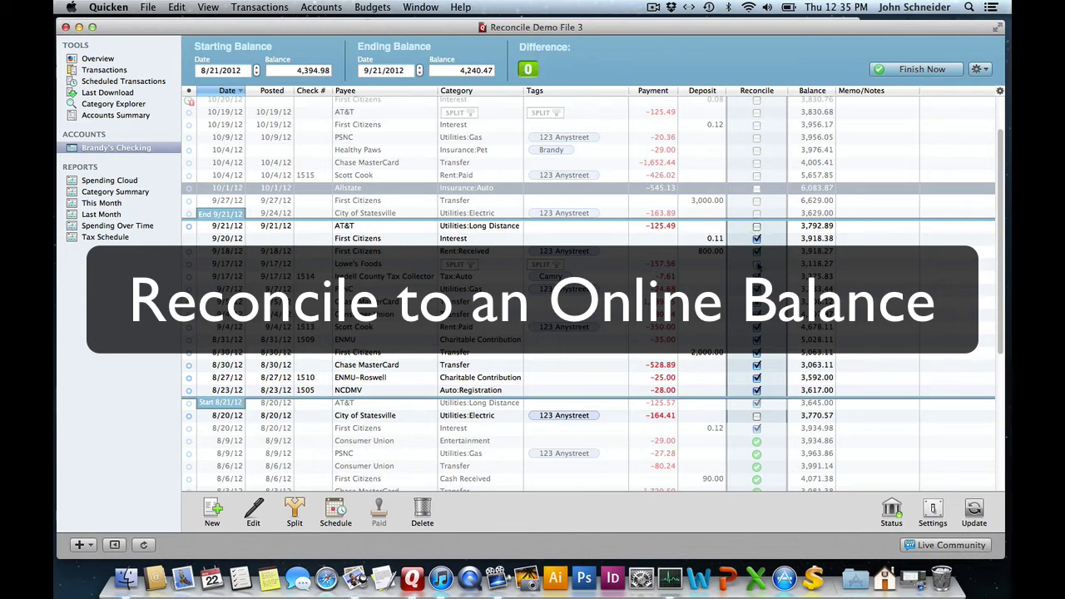